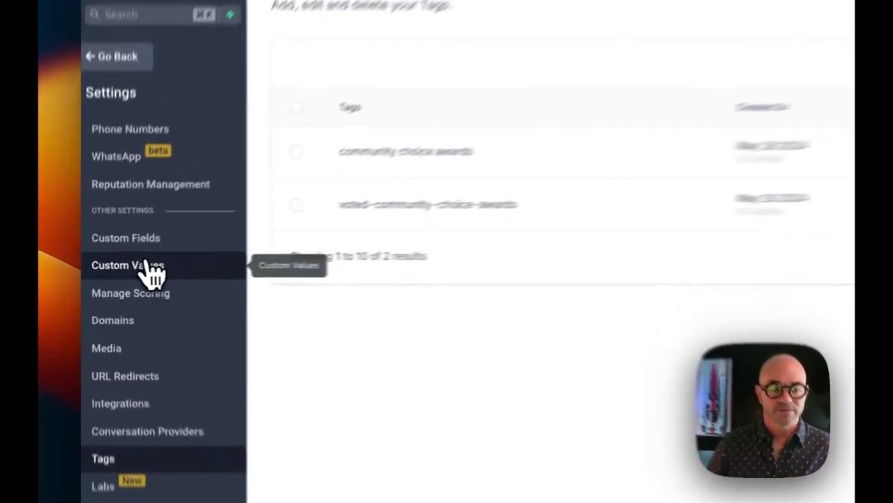
- Open the Community Choice Awards custom value's Edit dialog, then switch to the Oklahoman ballot tab
{"action": "left_click", "coordinate": [115, 272]}
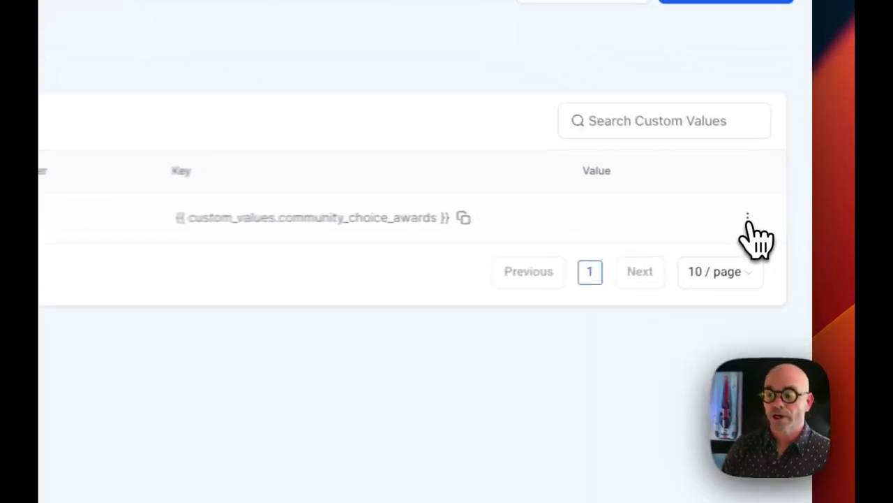
{"action": "left_click", "coordinate": [777, 218]}
{"action": "left_click", "coordinate": [739, 252]}
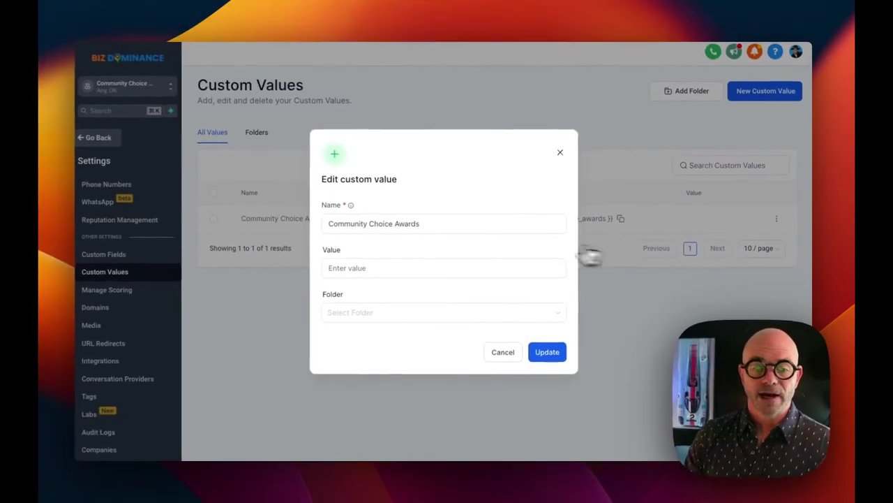
{"action": "left_click", "coordinate": [334, 272]}
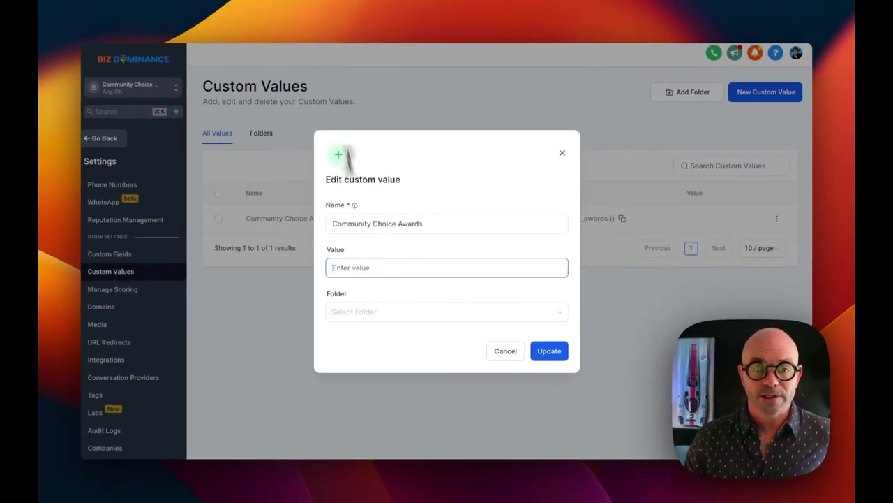
{"action": "left_click", "coordinate": [261, 10]}
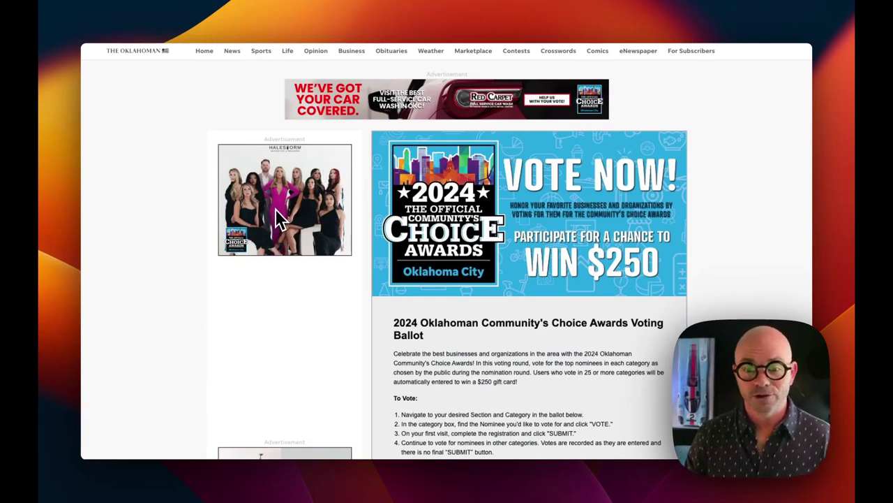
- Scroll through the ballot's nominees, briefly selecting a chiropractic nominee's name
{"action": "scroll", "coordinate": [547, 253], "scroll_direction": "down", "scroll_amount": 10}
{"action": "scroll", "coordinate": [547, 257], "scroll_direction": "down", "scroll_amount": 10}
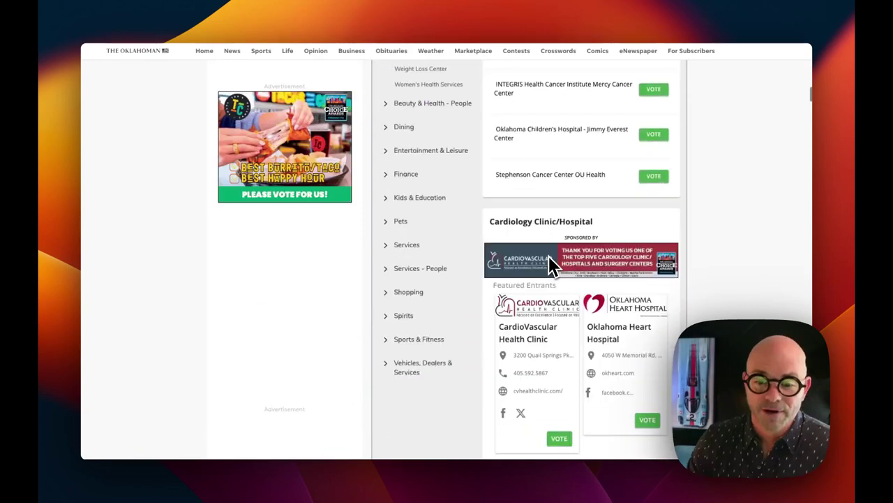
{"action": "scroll", "coordinate": [547, 261], "scroll_direction": "down", "scroll_amount": 5}
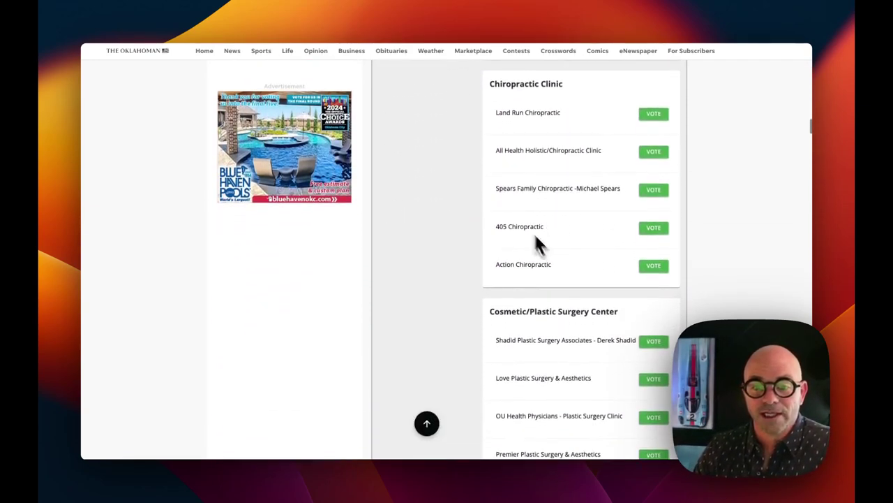
{"action": "left_click_drag", "start_coordinate": [495, 188], "coordinate": [615, 189]}
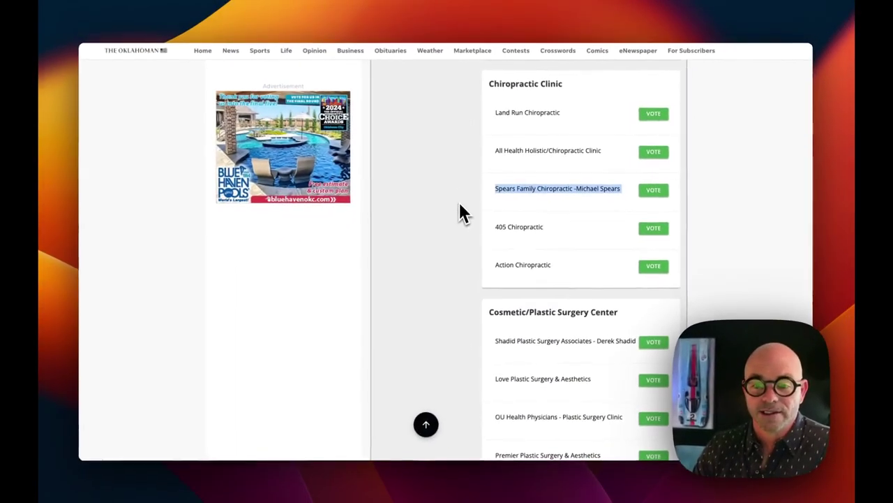
{"action": "left_click", "coordinate": [245, 305]}
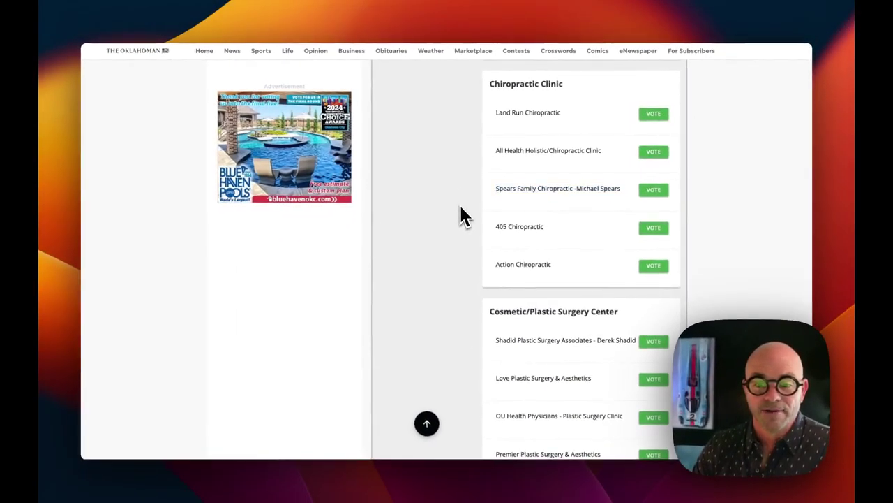
{"action": "scroll", "coordinate": [451, 139], "scroll_direction": "up", "scroll_amount": 10}
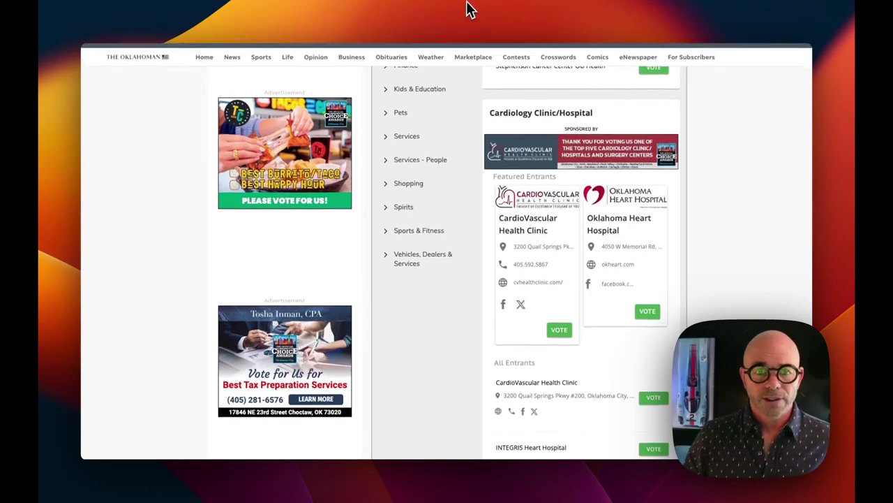
- Copy the ballot page's full web address and switch back to Biz Dominance
{"action": "mouse_move", "coordinate": [468, 35]}
{"action": "left_click", "coordinate": [151, 55]}
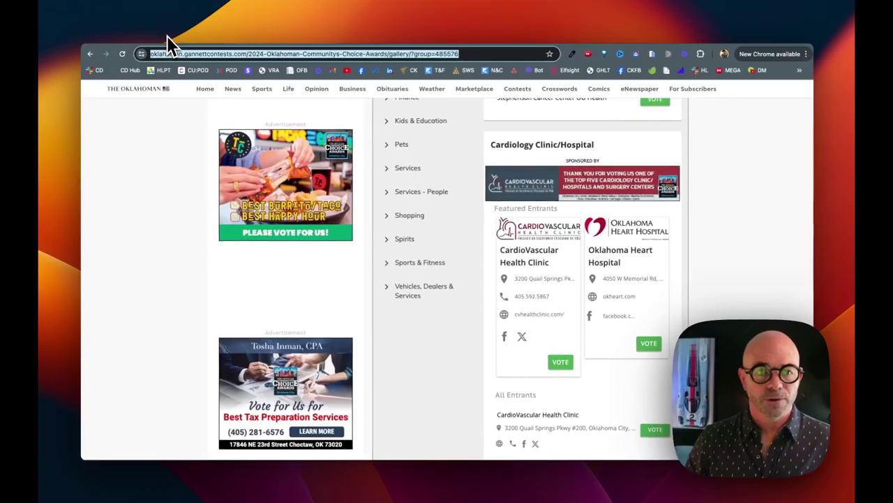
{"action": "key", "text": "ctrl+Tab"}
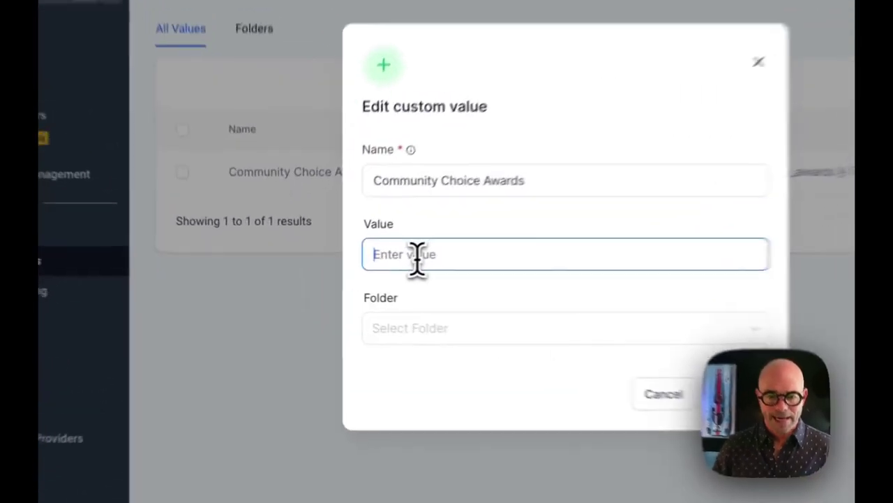
- Paste the ballot URL into Value, clear it, then update the custom value with Value empty
{"action": "key", "text": "super+v"}
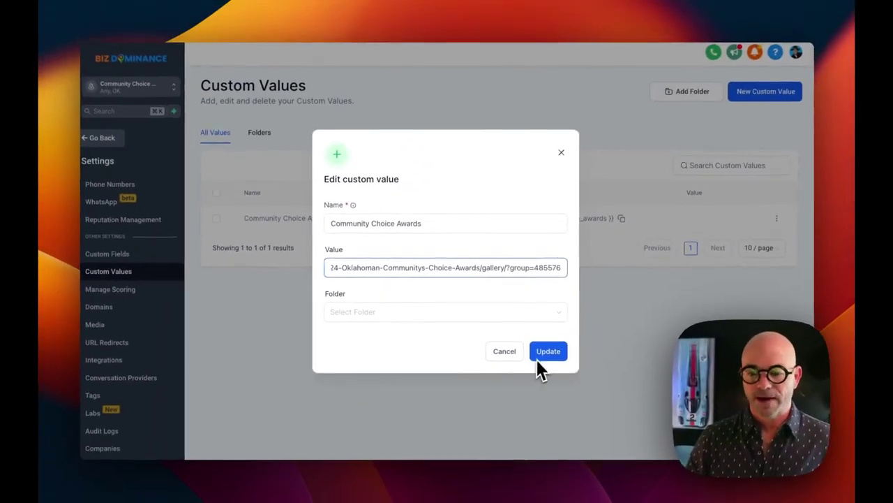
{"action": "left_click_drag", "start_coordinate": [529, 268], "coordinate": [518, 268]}
{"action": "key", "text": "super+a"}
{"action": "key", "text": "BackSpace"}
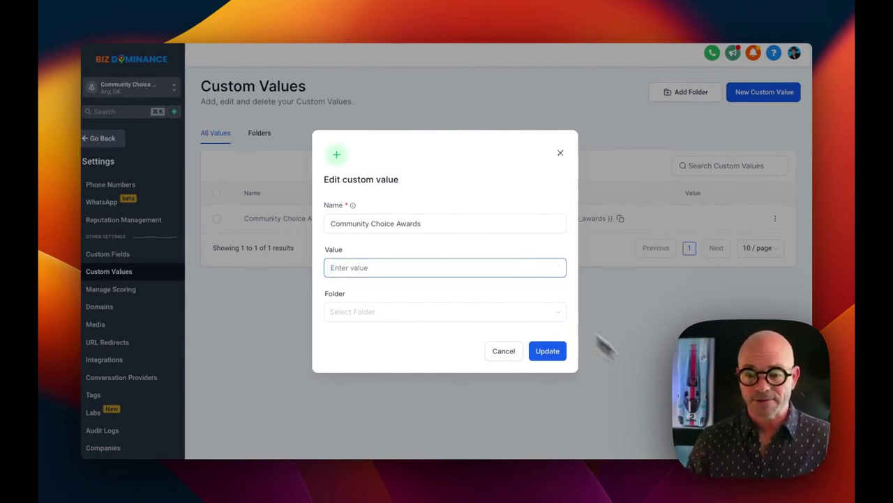
{"action": "left_click", "coordinate": [548, 357]}
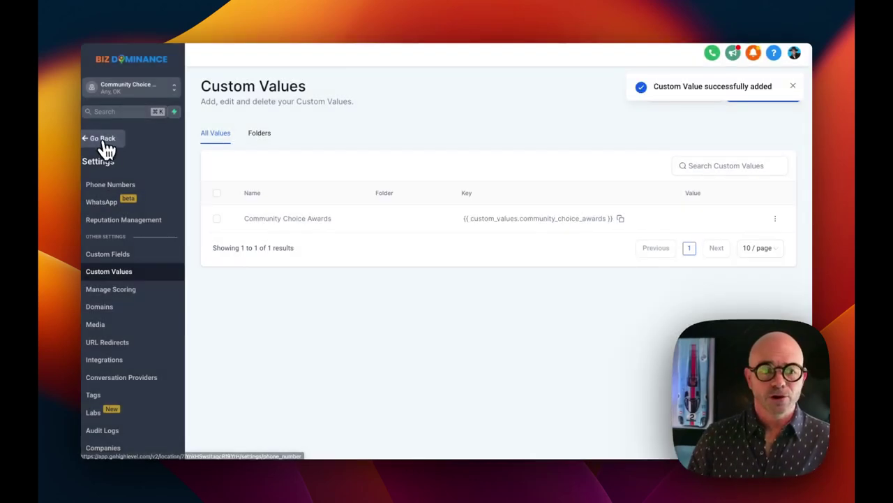
{"action": "left_click", "coordinate": [102, 141]}
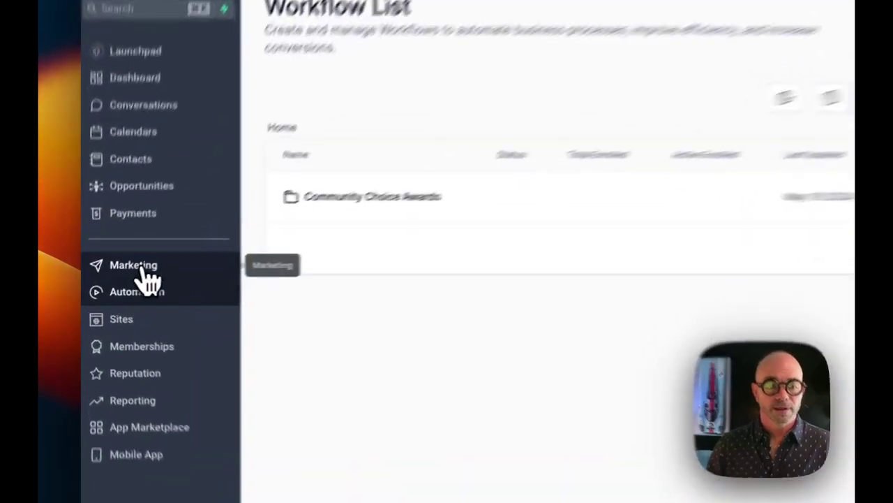
- Check that the Community Choice Awards trigger link URL is {{ custom_values.community_choice_awards }}, cancelling without changes
{"action": "left_click", "coordinate": [160, 256]}
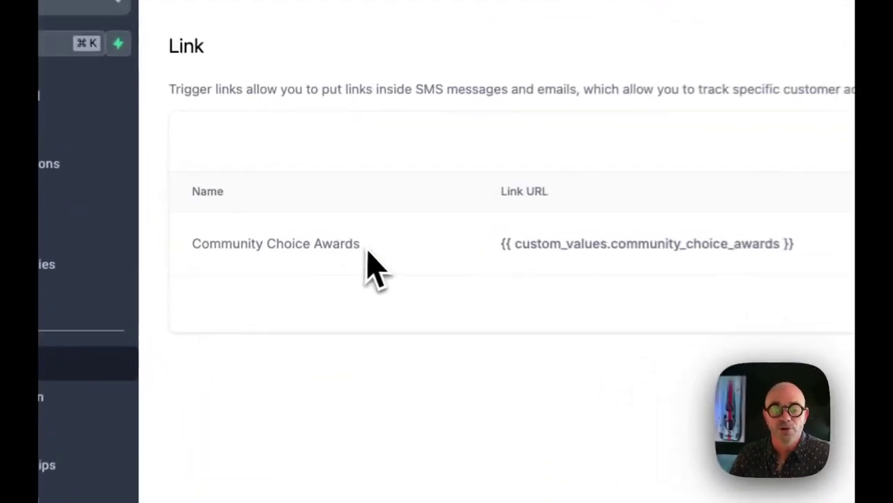
{"action": "left_click", "coordinate": [747, 222]}
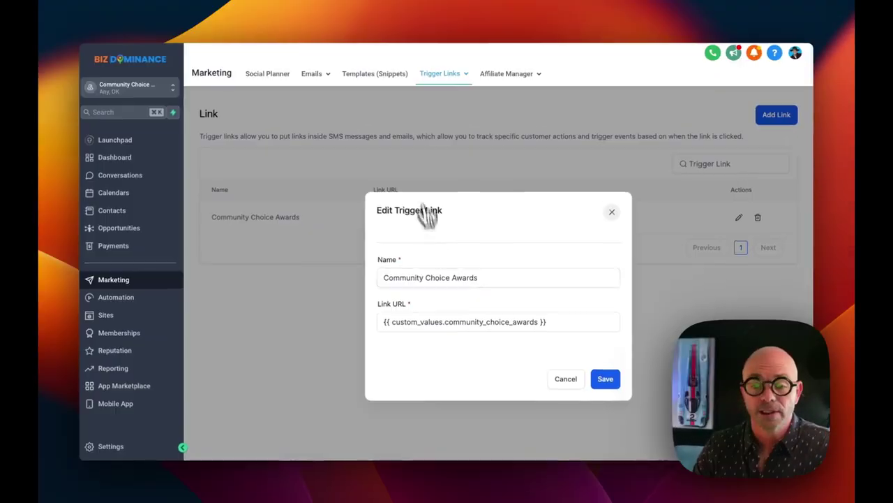
{"action": "left_click", "coordinate": [470, 321]}
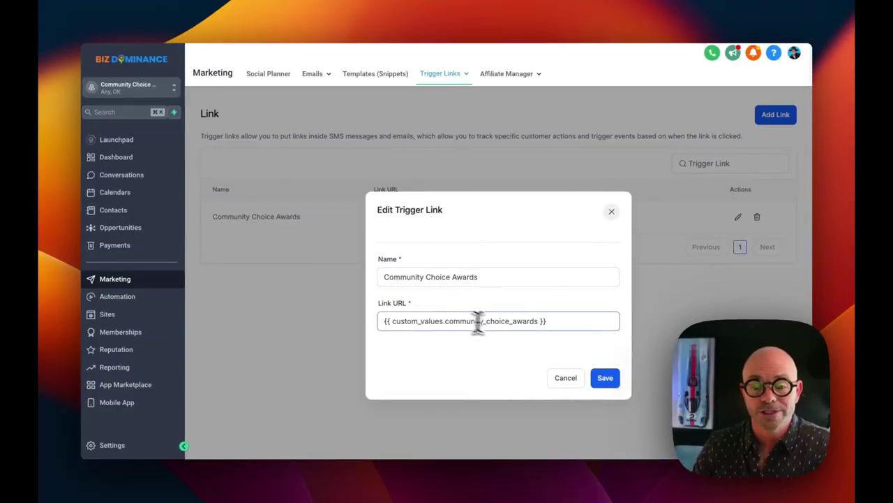
{"action": "left_click_drag", "start_coordinate": [541, 323], "coordinate": [386, 321]}
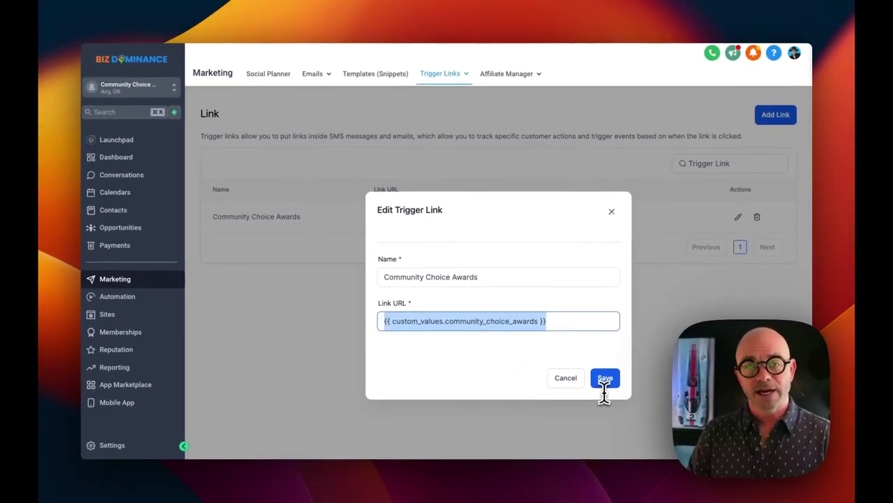
{"action": "left_click", "coordinate": [569, 378]}
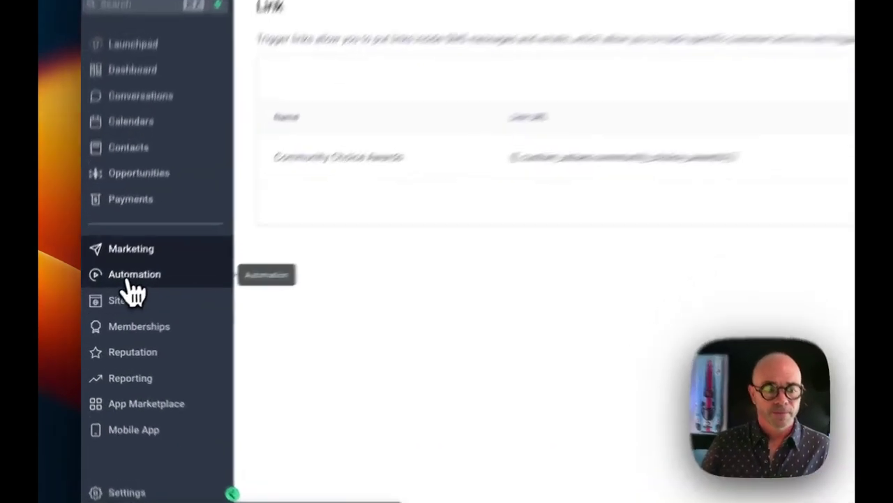
{"action": "left_click", "coordinate": [111, 297]}
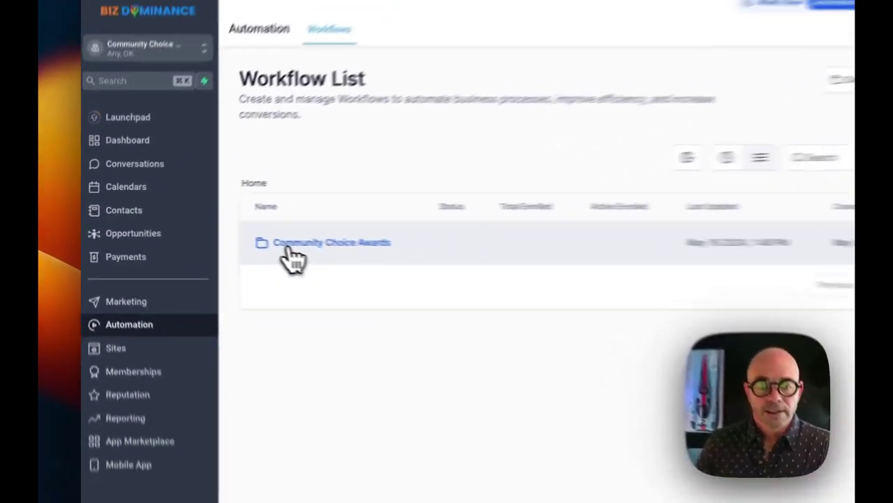
- Open the Community Choice Awards folder and load the 01. Nomination workflow in the builder
{"action": "left_click", "coordinate": [241, 236]}
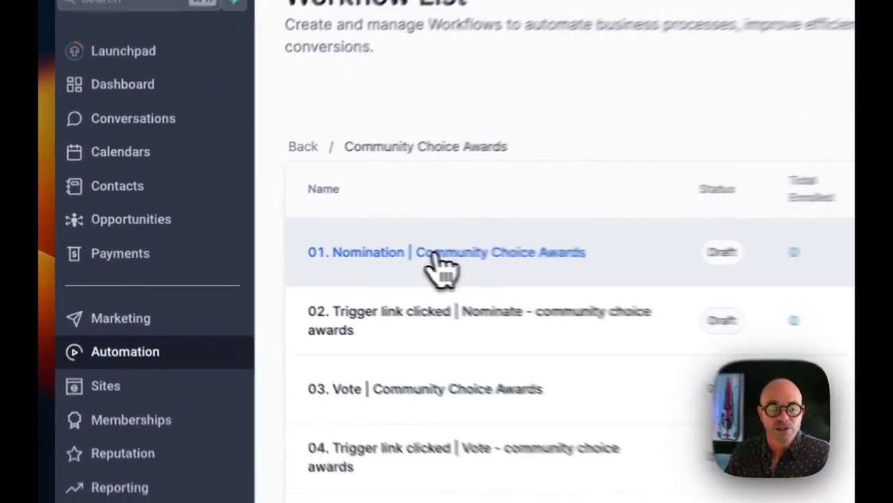
{"action": "left_click", "coordinate": [437, 258]}
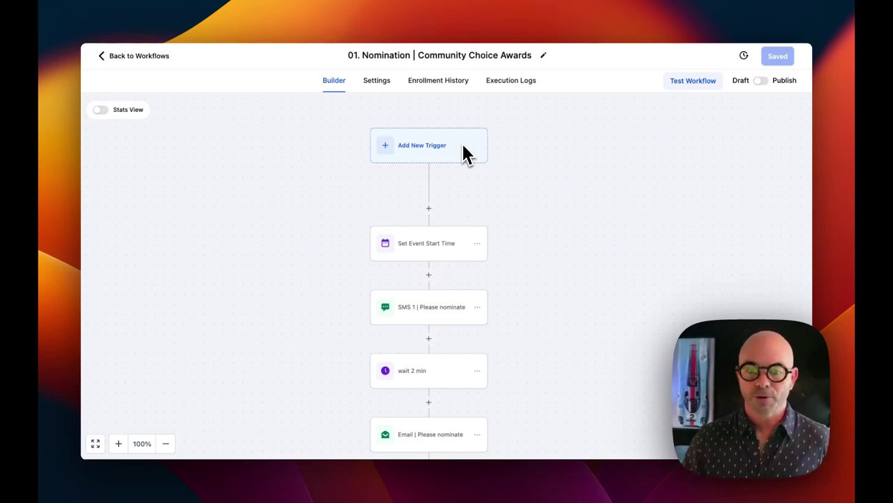
{"action": "scroll", "coordinate": [447, 164], "scroll_direction": "down", "scroll_amount": 2}
- Check the Set Event Start Time date of 2024-05-01, then open the SMS 1 | Please nominate step
{"action": "left_click", "coordinate": [429, 176]}
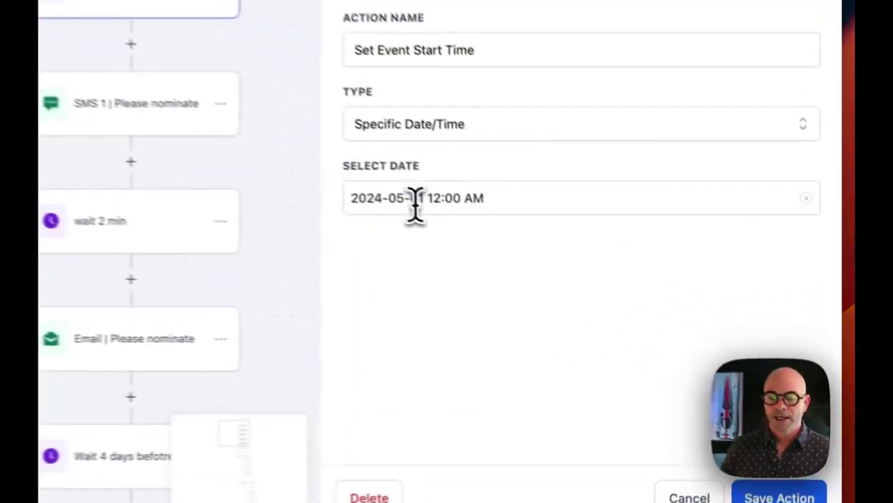
{"action": "left_click", "coordinate": [583, 282]}
{"action": "scroll", "coordinate": [434, 279], "scroll_direction": "down", "scroll_amount": 2}
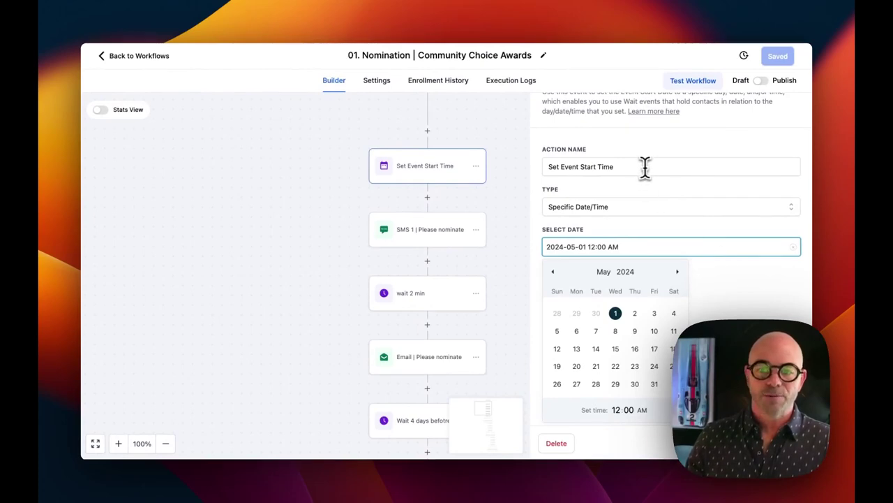
{"action": "left_click", "coordinate": [438, 237]}
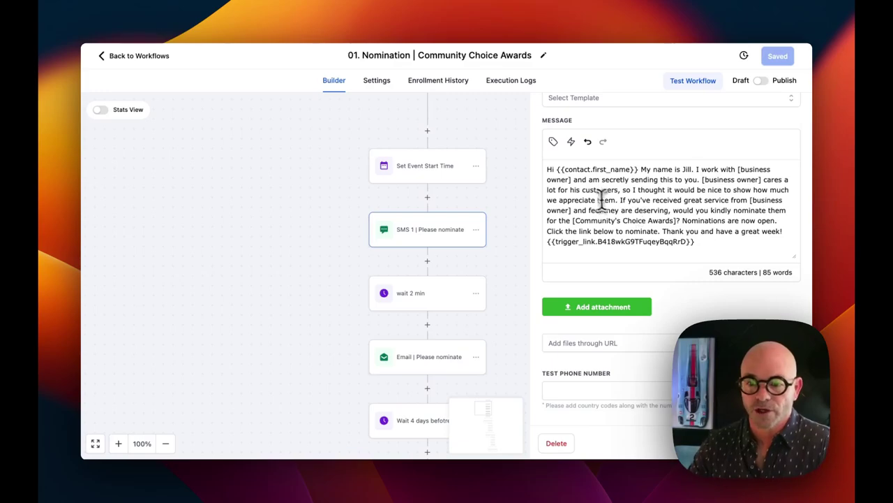
- Swap the SMS 1 message's old {{trigger_link}} token for the Community Choice Awards trigger link
{"action": "left_click_drag", "start_coordinate": [549, 170], "coordinate": [640, 169]}
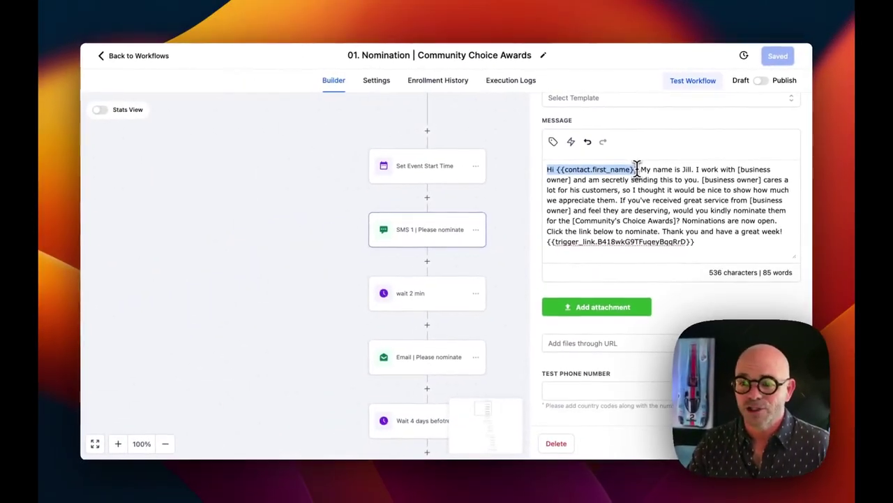
{"action": "left_click", "coordinate": [738, 170]}
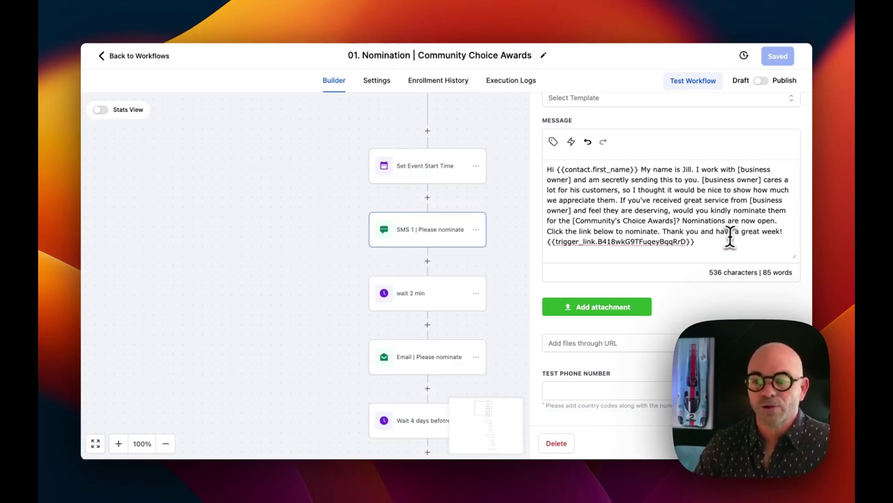
{"action": "left_click_drag", "start_coordinate": [691, 242], "coordinate": [545, 252]}
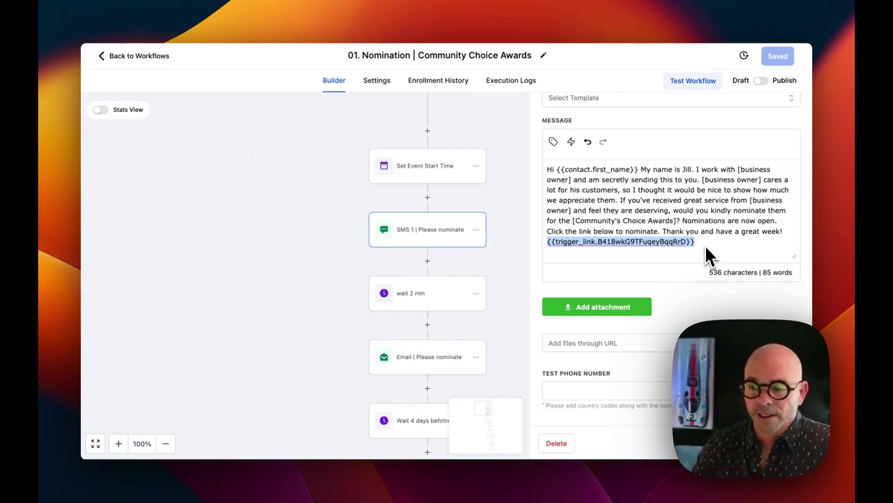
{"action": "key", "text": "BackSpace"}
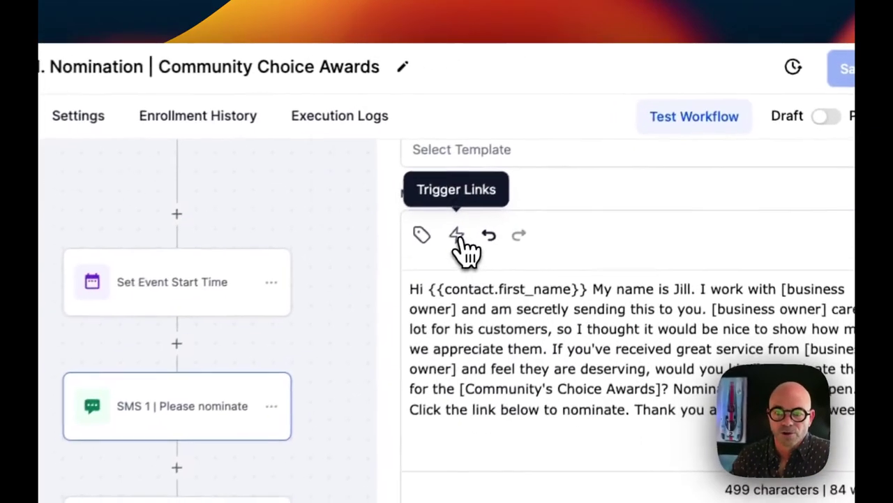
{"action": "left_click", "coordinate": [458, 238]}
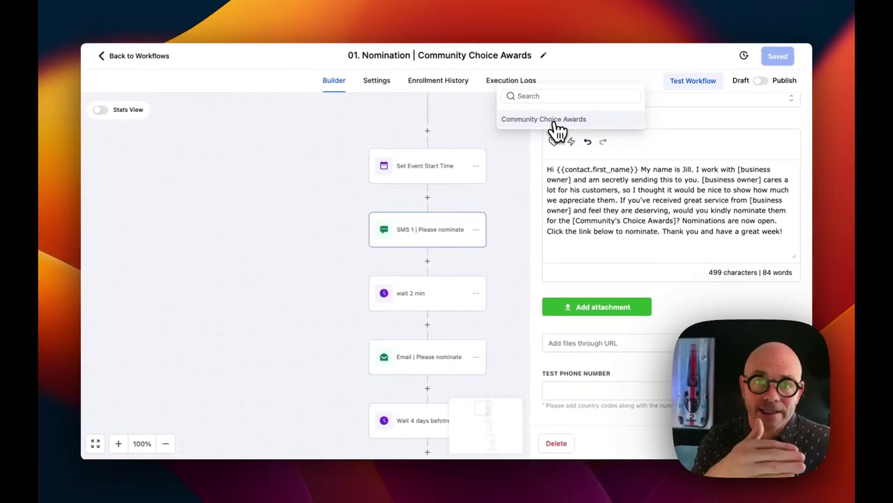
{"action": "left_click", "coordinate": [556, 121]}
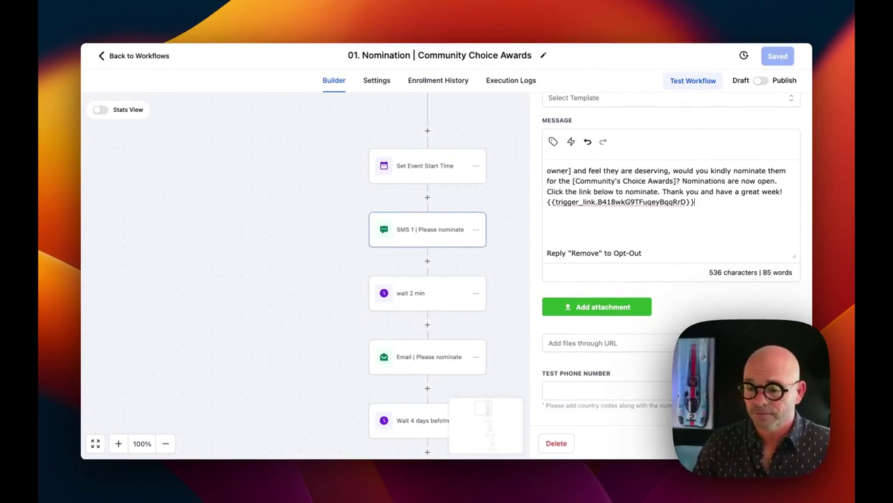
{"action": "key", "text": "Escape"}
{"action": "scroll", "coordinate": [605, 325], "scroll_direction": "down", "scroll_amount": 3}
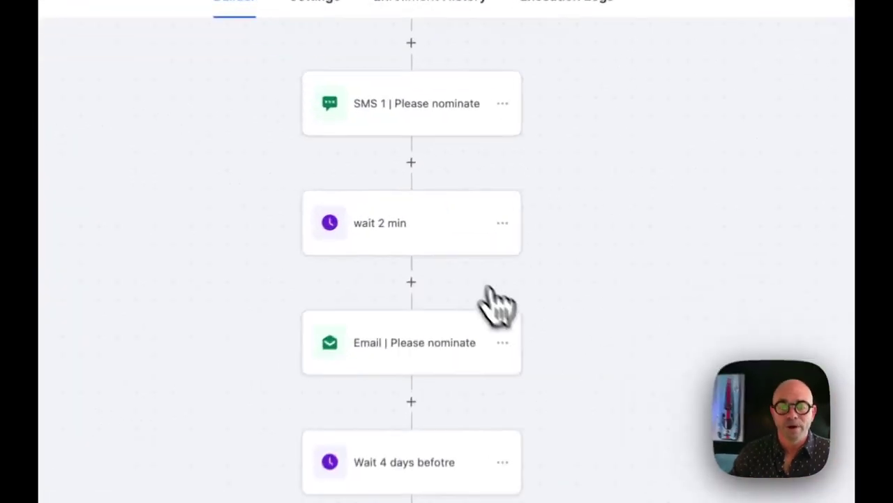
{"action": "scroll", "coordinate": [502, 314], "scroll_direction": "down", "scroll_amount": 3}
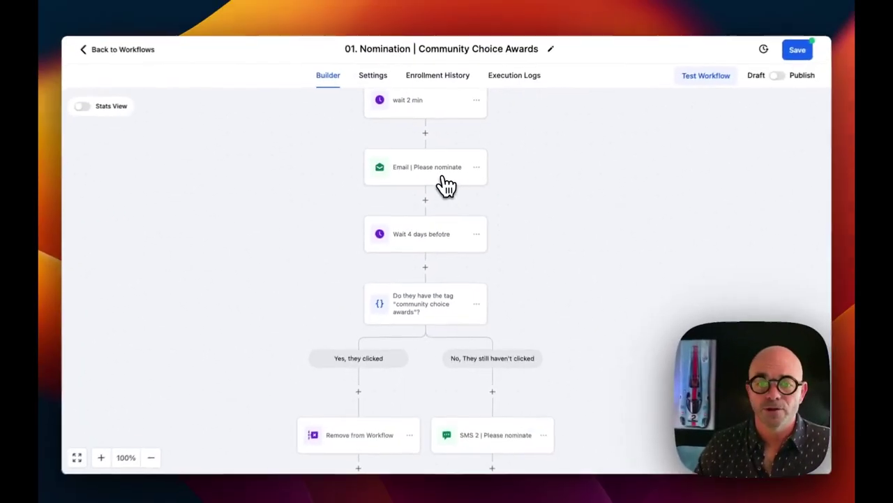
{"action": "left_click", "coordinate": [446, 185]}
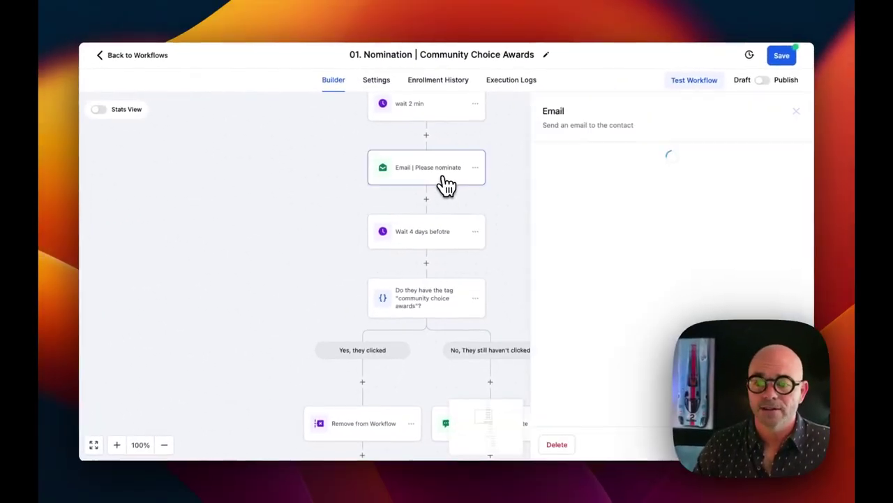
{"action": "scroll", "coordinate": [658, 295], "scroll_direction": "down", "scroll_amount": 5}
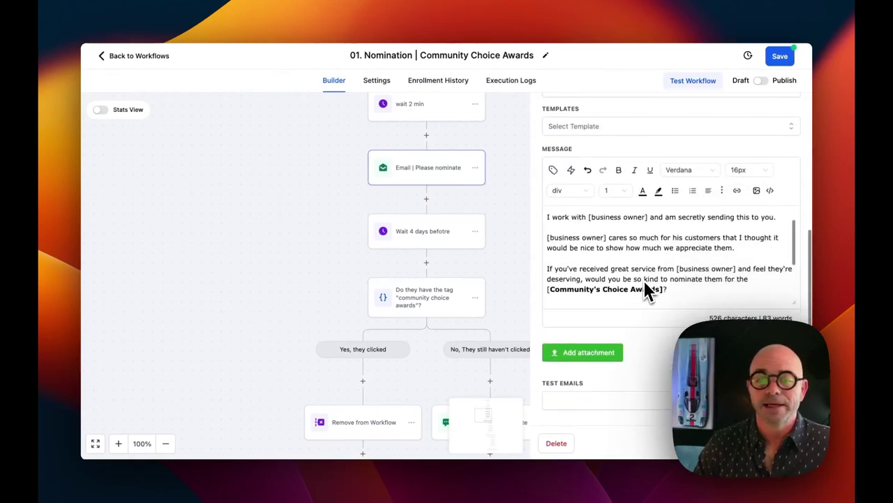
{"action": "scroll", "coordinate": [644, 280], "scroll_direction": "down", "scroll_amount": 3}
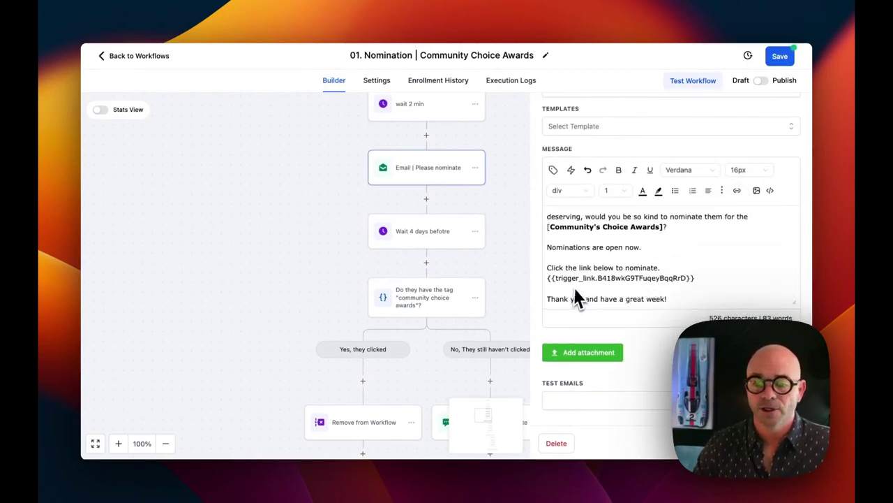
{"action": "scroll", "coordinate": [507, 291], "scroll_direction": "down", "scroll_amount": 3}
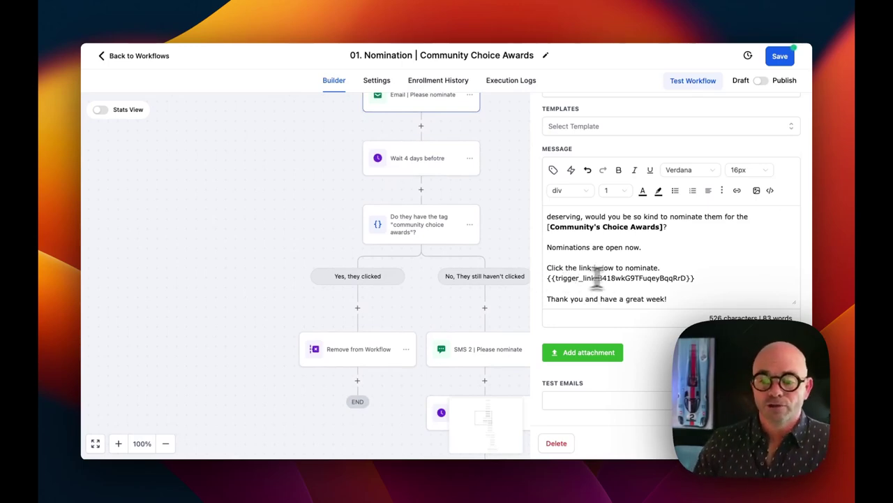
{"action": "left_click_drag", "start_coordinate": [708, 283], "coordinate": [562, 279]}
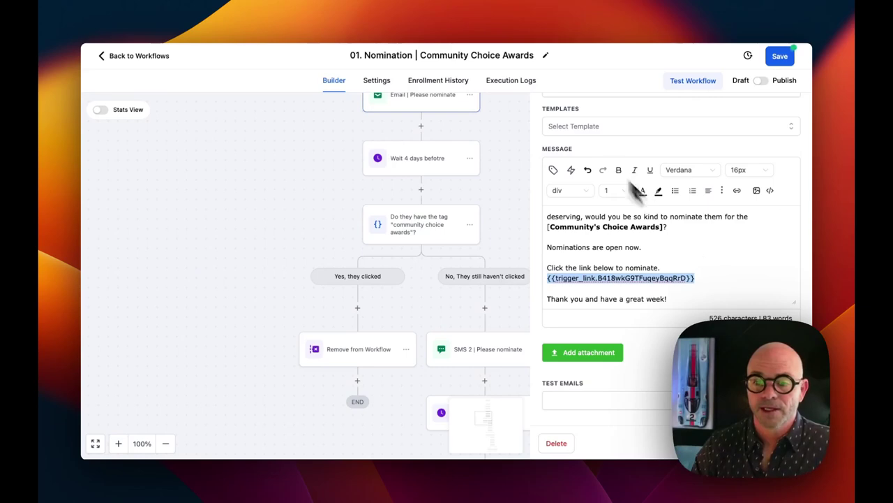
{"action": "left_click", "coordinate": [534, 224]}
{"action": "scroll", "coordinate": [494, 174], "scroll_direction": "up", "scroll_amount": 3}
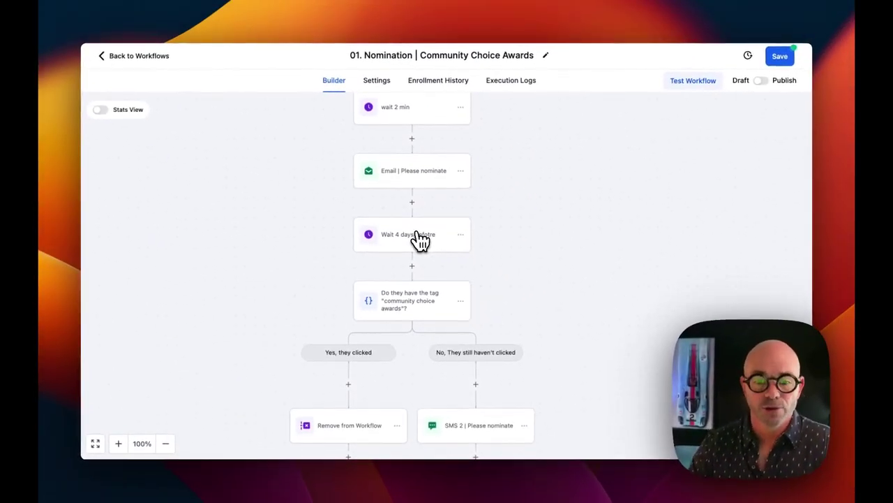
- Review the Wait 4 days step, then go back to the Community Choice Awards workflow list
{"action": "left_click", "coordinate": [419, 240]}
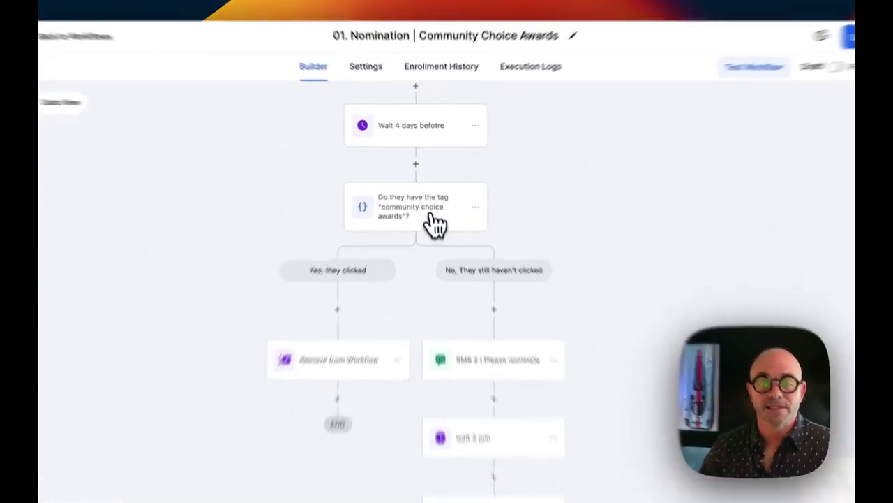
{"action": "scroll", "coordinate": [441, 205], "scroll_direction": "down", "scroll_amount": 1}
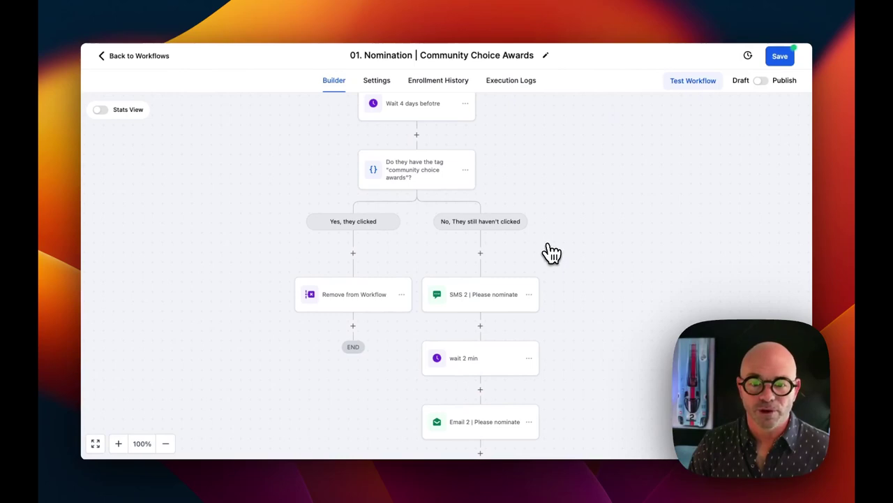
{"action": "left_click", "coordinate": [133, 57]}
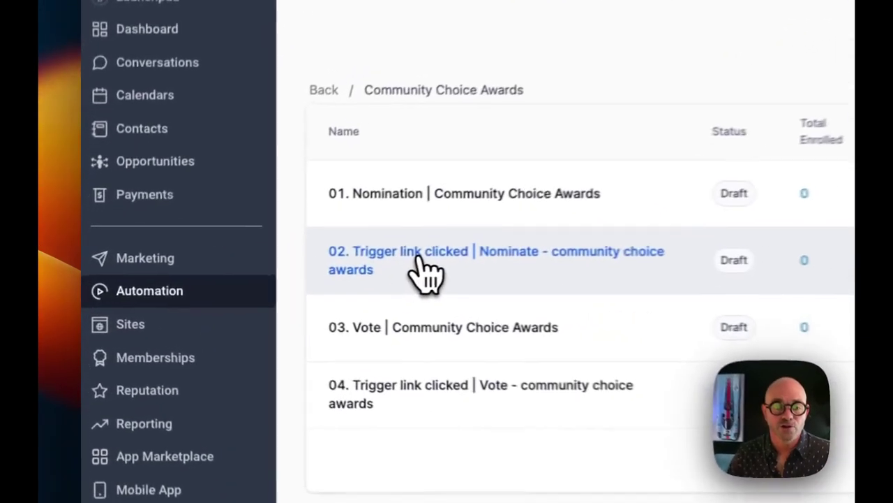
- In workflow 02, set the trigger's Trigger link filter to Community Choice Awards
{"action": "left_click", "coordinate": [434, 266]}
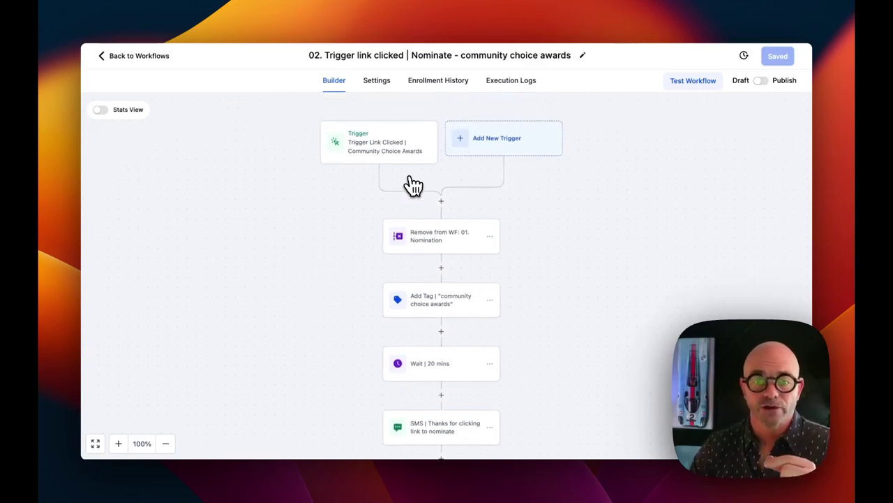
{"action": "left_click", "coordinate": [395, 155]}
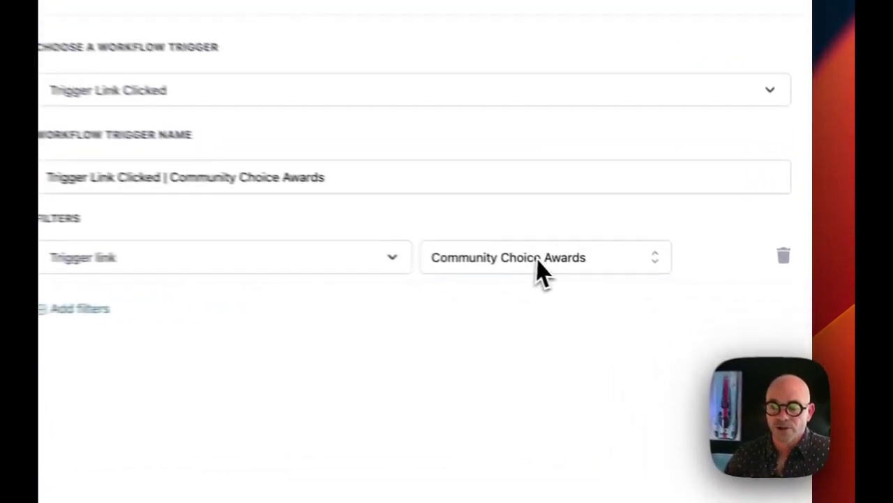
{"action": "left_click", "coordinate": [661, 278]}
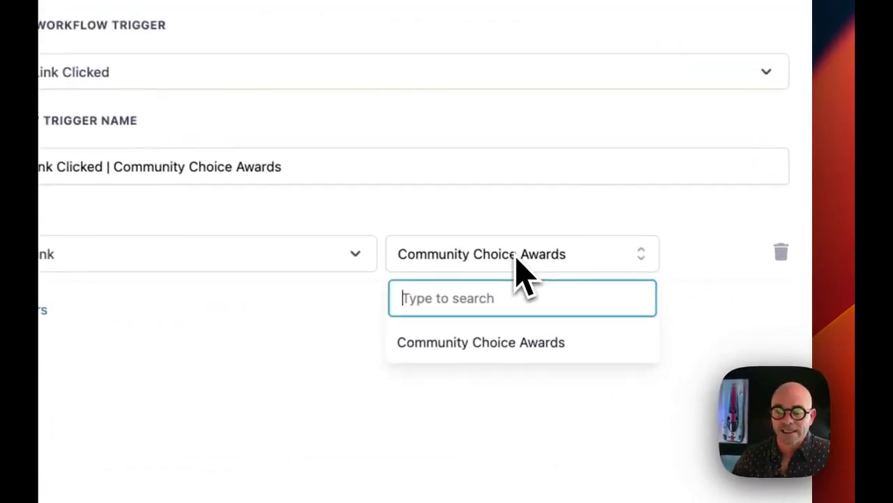
{"action": "left_click", "coordinate": [658, 323]}
{"action": "left_click", "coordinate": [773, 445]}
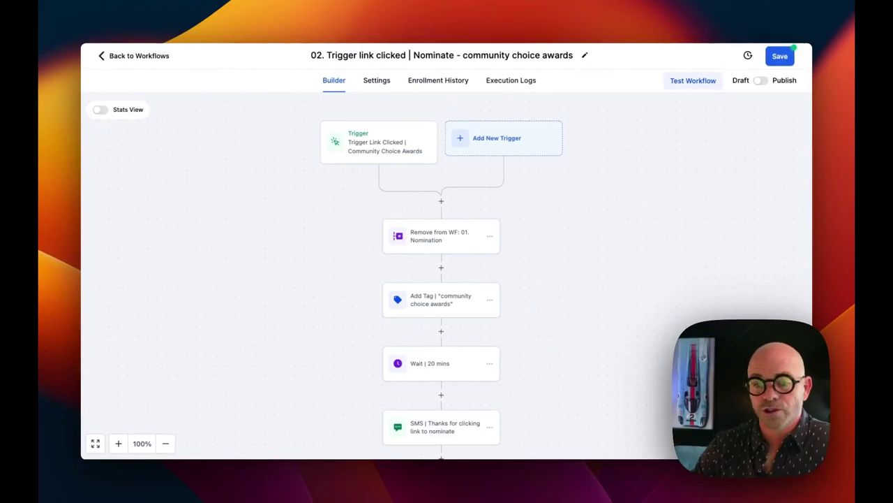
- Review the Remove from WF, Add Tag and thank-you SMS steps
{"action": "scroll", "coordinate": [700, 302], "scroll_direction": "down", "scroll_amount": 1}
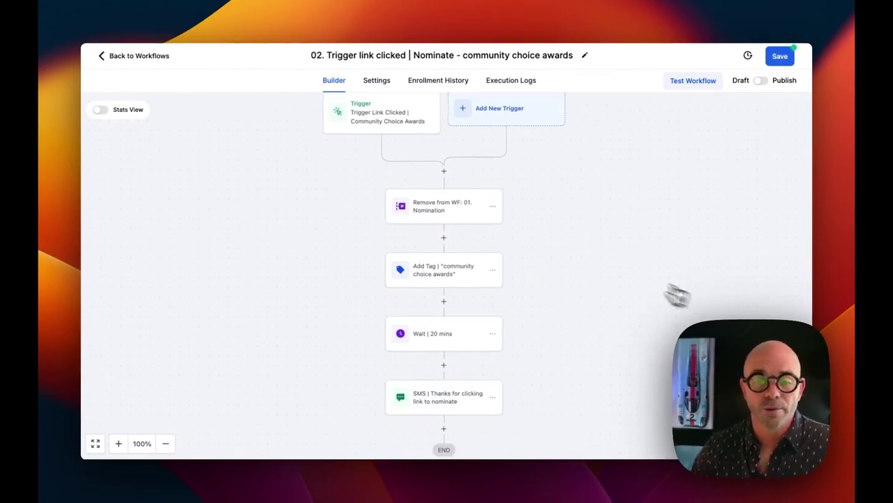
{"action": "left_click", "coordinate": [447, 213]}
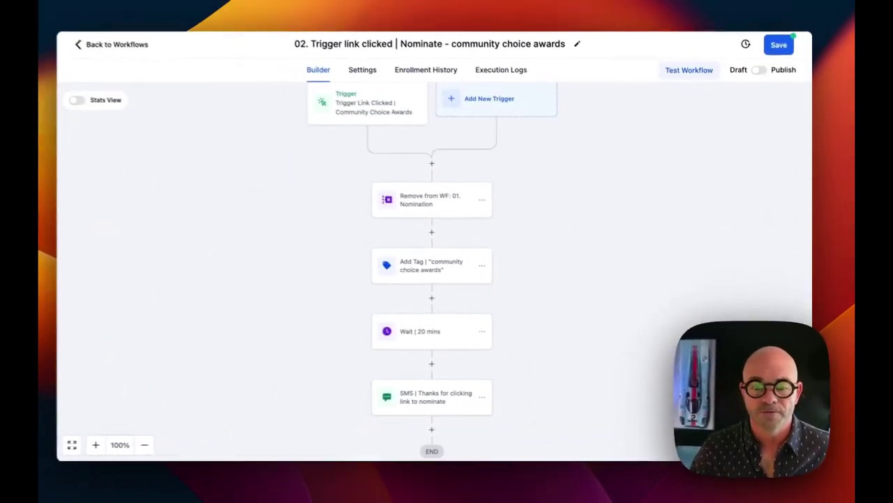
{"action": "scroll", "coordinate": [624, 284], "scroll_direction": "down", "scroll_amount": 5}
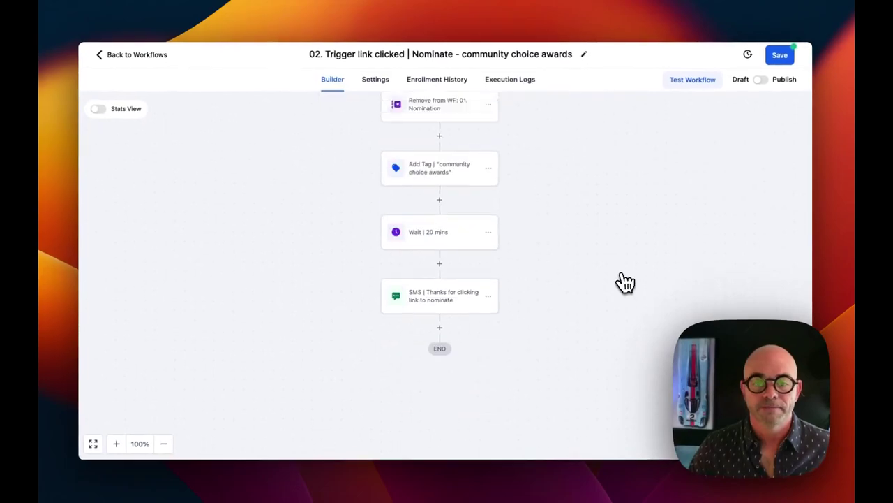
{"action": "left_click", "coordinate": [437, 149]}
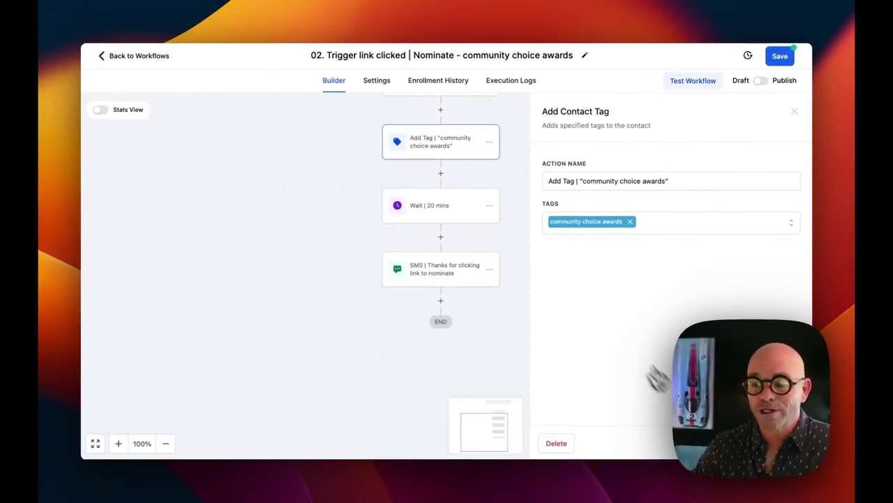
{"action": "left_click", "coordinate": [437, 278]}
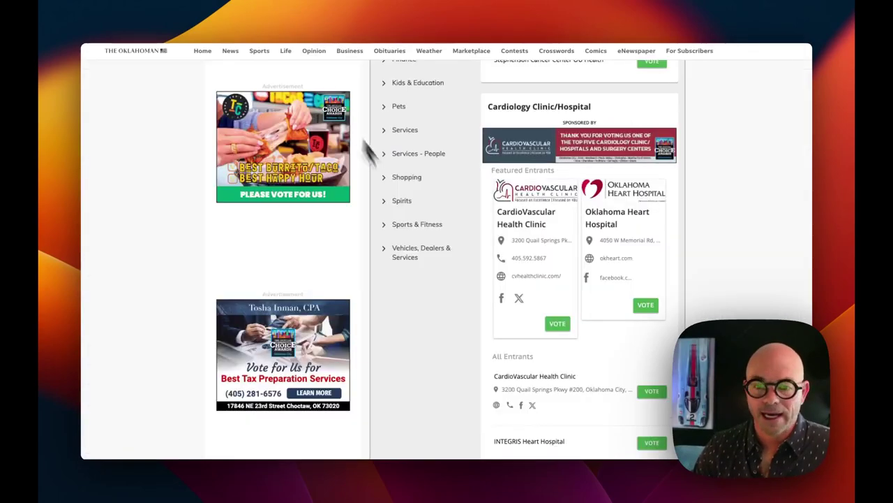
- Scroll through the Oklahoman voting page's categories and nominees
{"action": "scroll", "coordinate": [445, 222], "scroll_direction": "up", "scroll_amount": 20}
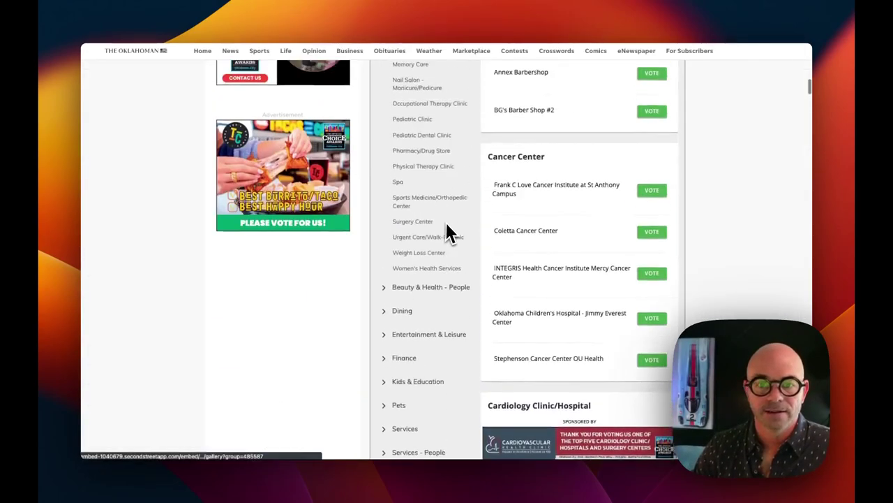
{"action": "scroll", "coordinate": [447, 224], "scroll_direction": "down", "scroll_amount": 20}
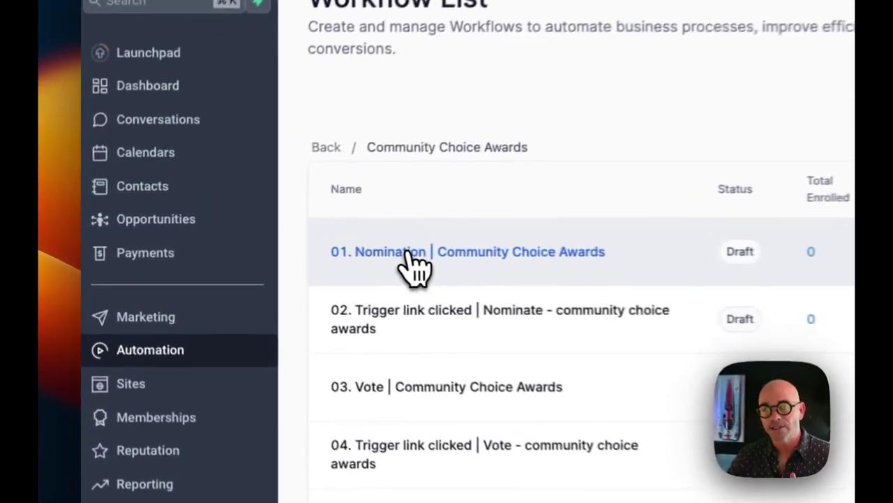
{"action": "left_click", "coordinate": [269, 237]}
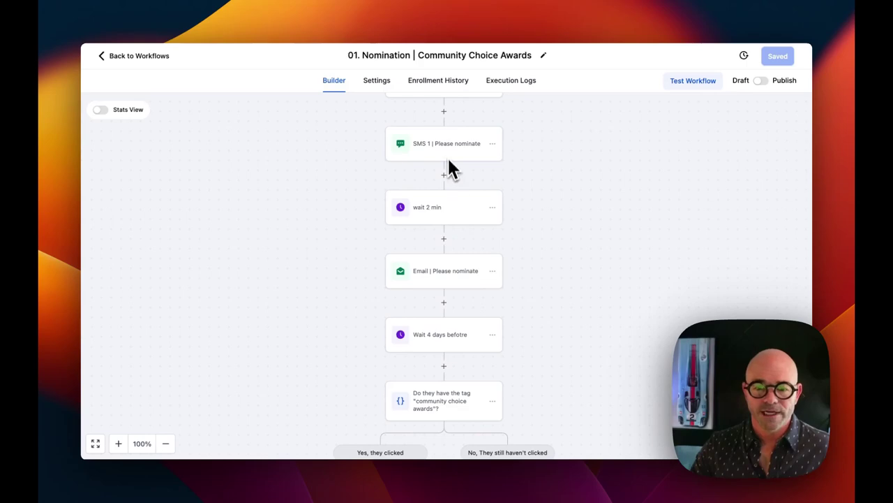
{"action": "scroll", "coordinate": [454, 283], "scroll_direction": "down", "scroll_amount": 5}
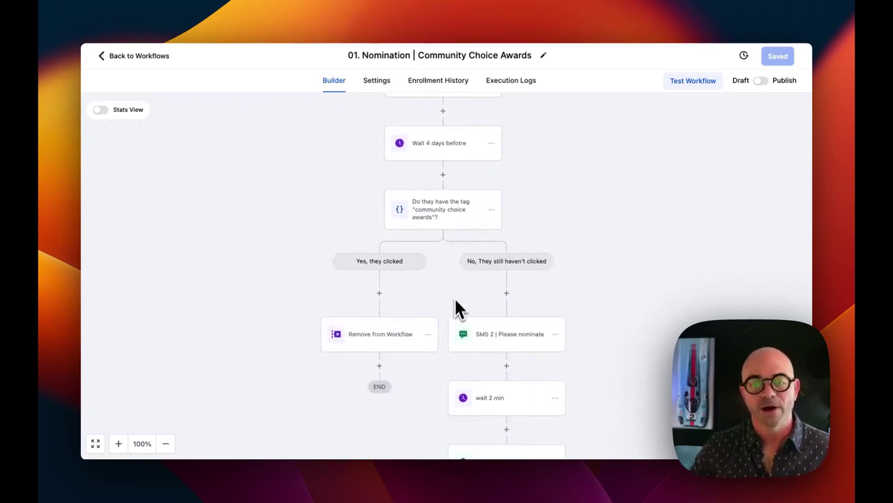
{"action": "scroll", "coordinate": [457, 213], "scroll_direction": "down", "scroll_amount": 2}
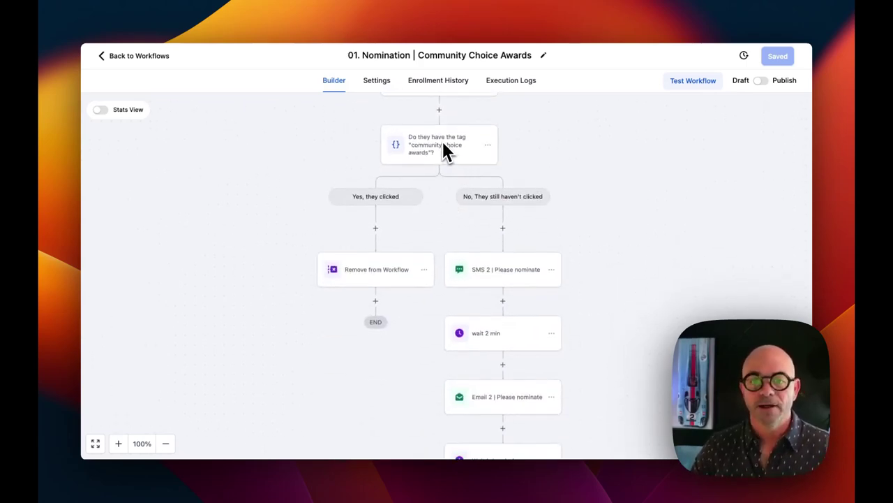
{"action": "scroll", "coordinate": [444, 149], "scroll_direction": "up", "scroll_amount": 1}
{"action": "scroll", "coordinate": [446, 151], "scroll_direction": "up", "scroll_amount": 2}
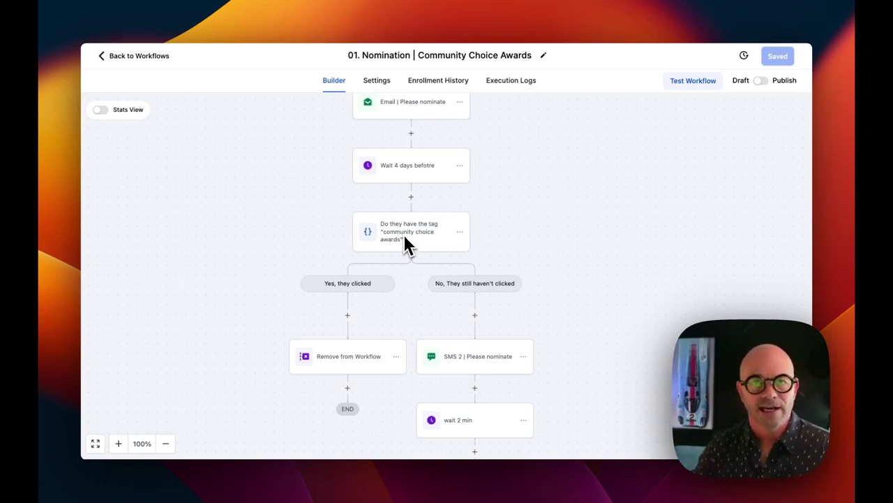
{"action": "scroll", "coordinate": [405, 238], "scroll_direction": "up", "scroll_amount": 8}
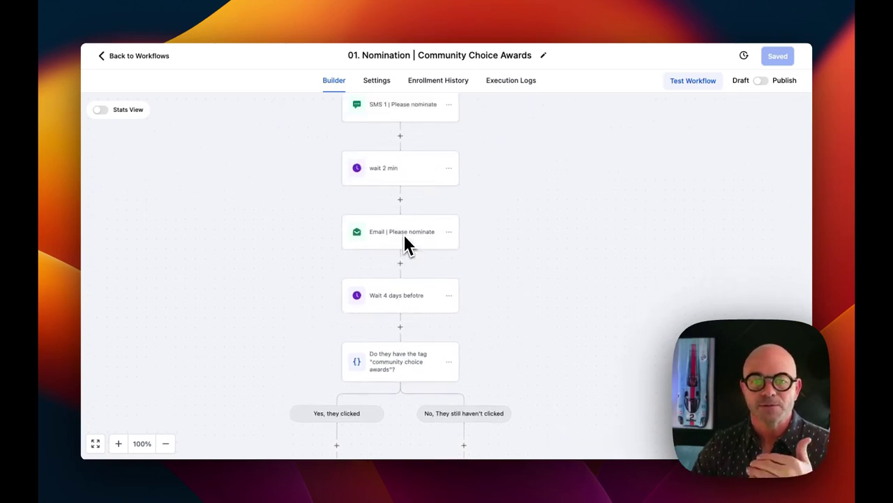
{"action": "scroll", "coordinate": [408, 244], "scroll_direction": "down", "scroll_amount": 2}
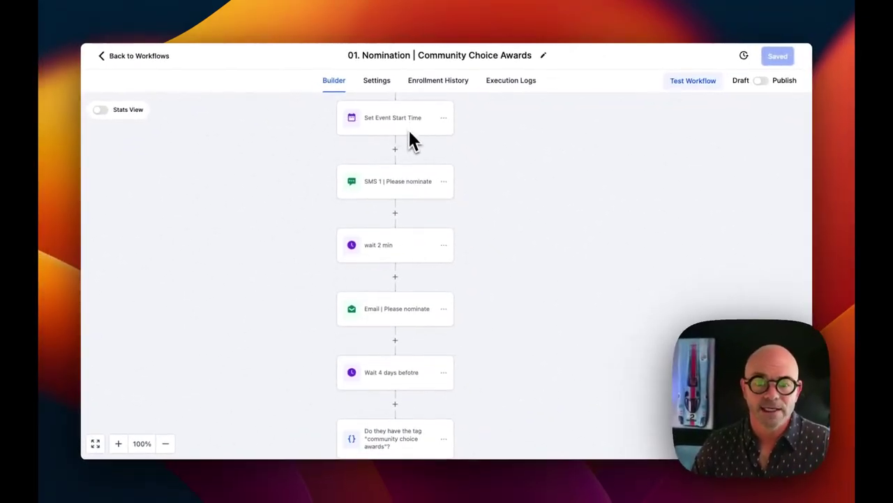
{"action": "scroll", "coordinate": [410, 146], "scroll_direction": "down", "scroll_amount": 2}
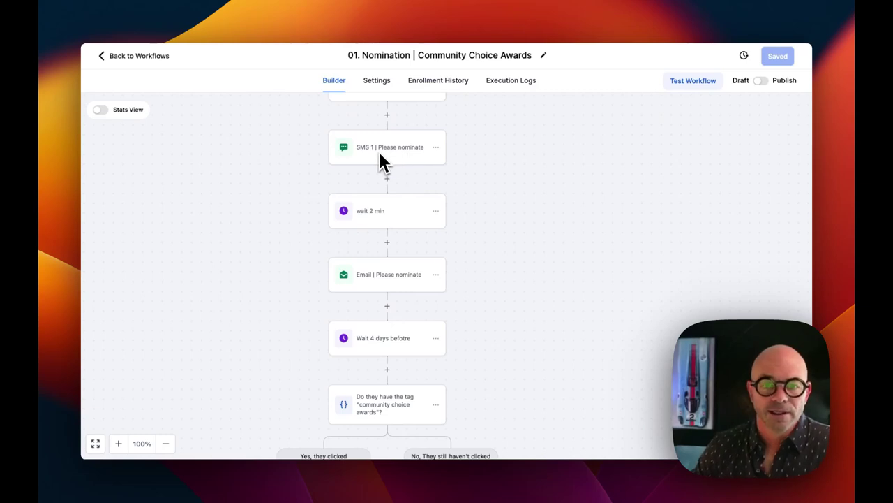
{"action": "scroll", "coordinate": [402, 168], "scroll_direction": "down", "scroll_amount": 5}
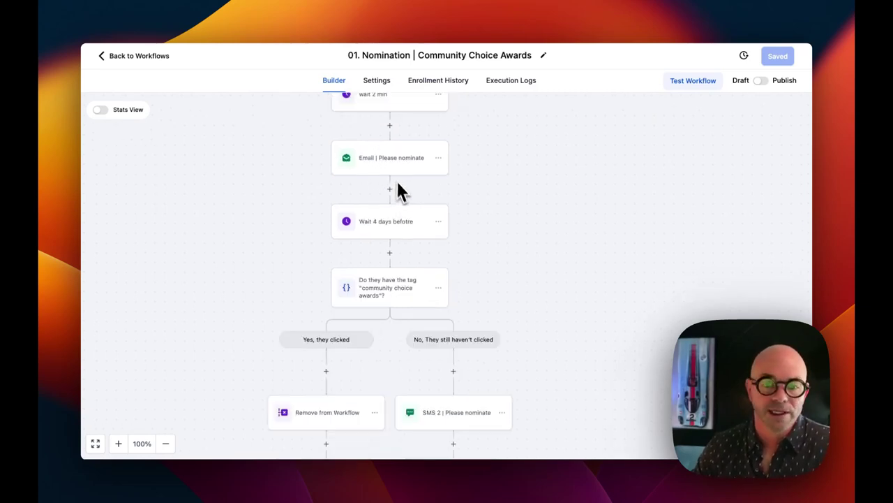
{"action": "scroll", "coordinate": [413, 171], "scroll_direction": "down", "scroll_amount": 3}
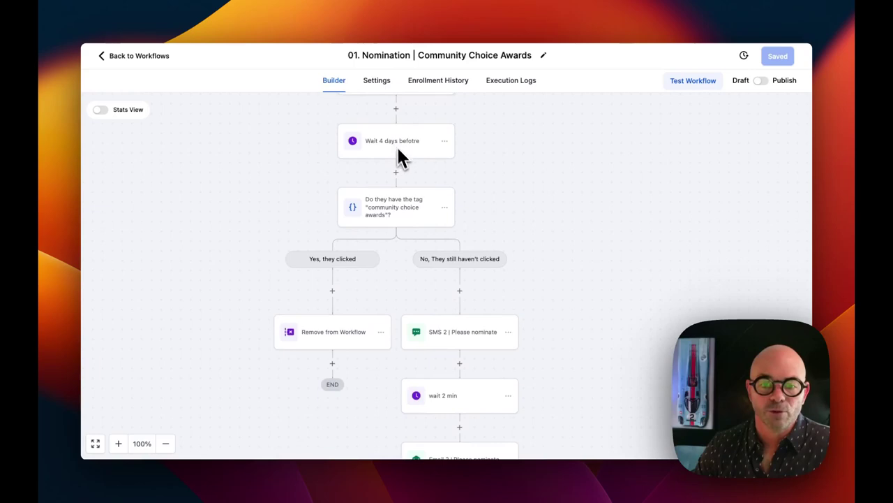
{"action": "left_click_drag", "start_coordinate": [408, 244], "coordinate": [407, 230]}
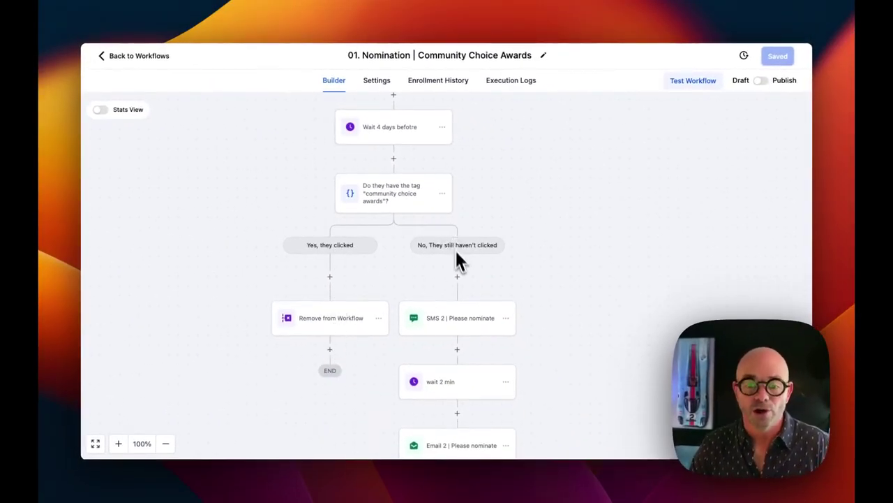
{"action": "left_click", "coordinate": [393, 199]}
{"action": "left_click", "coordinate": [482, 231]}
{"action": "left_click_drag", "start_coordinate": [470, 232], "coordinate": [396, 233]}
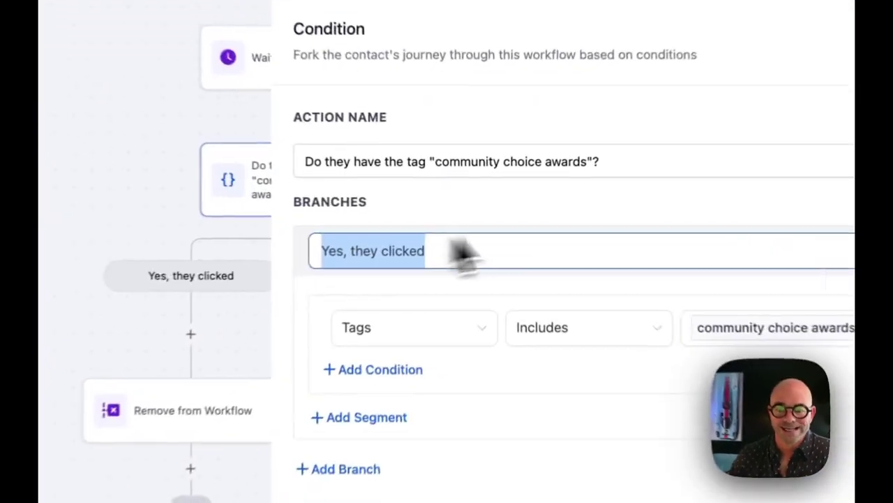
{"action": "left_click", "coordinate": [500, 250]}
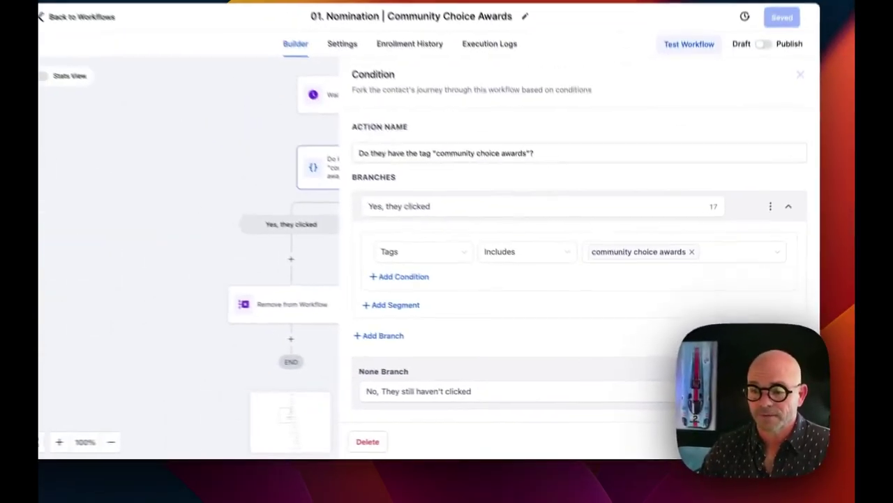
{"action": "left_click", "coordinate": [850, 428]}
{"action": "scroll", "coordinate": [644, 223], "scroll_direction": "down", "scroll_amount": 2}
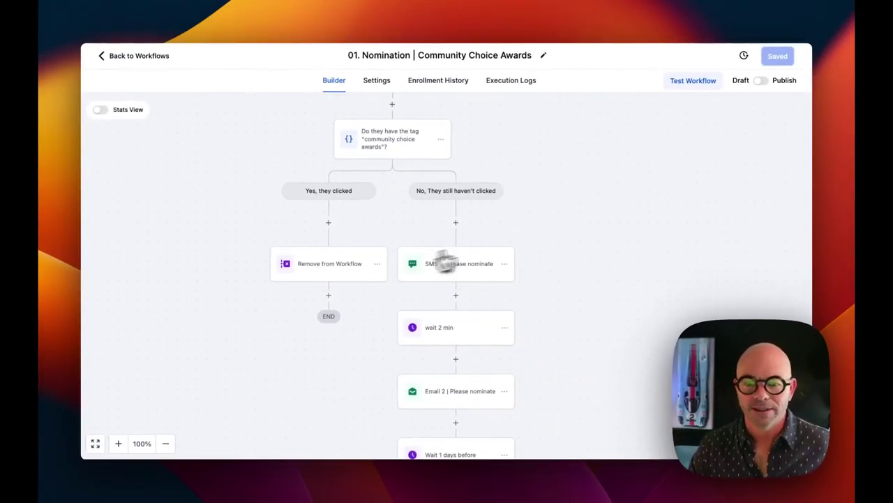
- Review the Nomination workflow's SMS 2 reminder message and the Email 2 nomination step
{"action": "scroll", "coordinate": [543, 234], "scroll_direction": "up", "scroll_amount": 1}
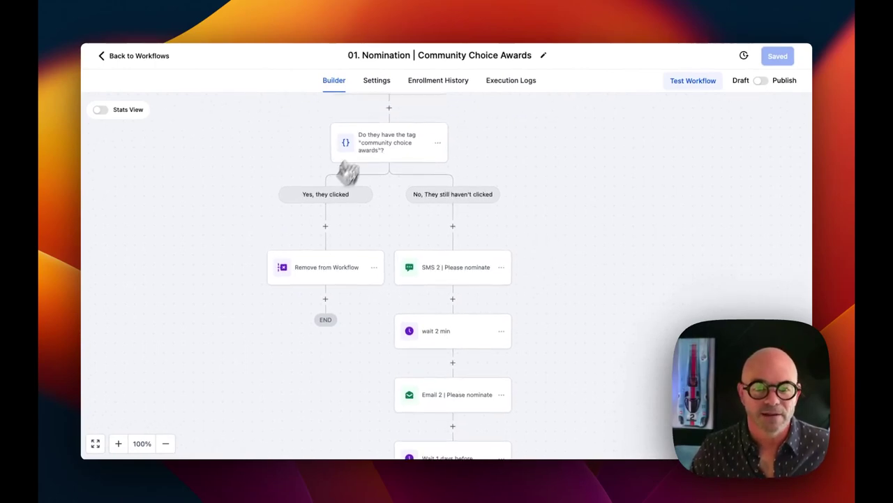
{"action": "scroll", "coordinate": [331, 235], "scroll_direction": "down", "scroll_amount": 3}
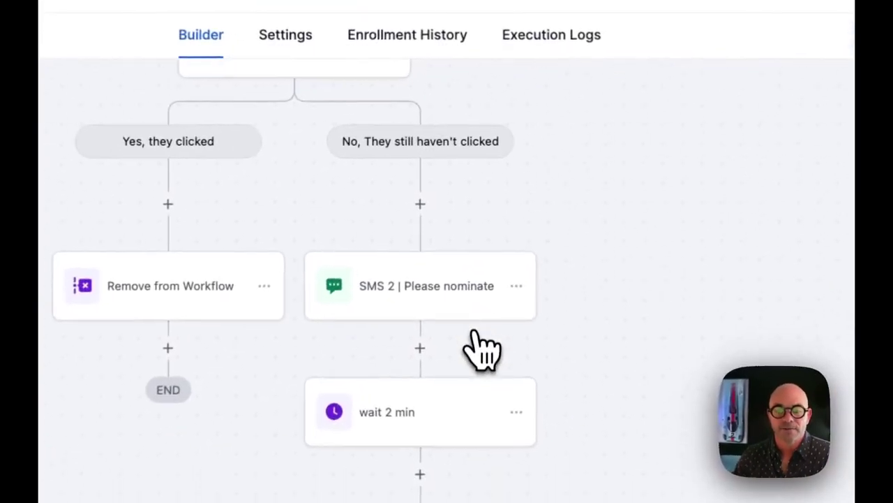
{"action": "scroll", "coordinate": [467, 244], "scroll_direction": "down", "scroll_amount": 3}
{"action": "left_click", "coordinate": [445, 190]}
{"action": "scroll", "coordinate": [628, 296], "scroll_direction": "down", "scroll_amount": 2}
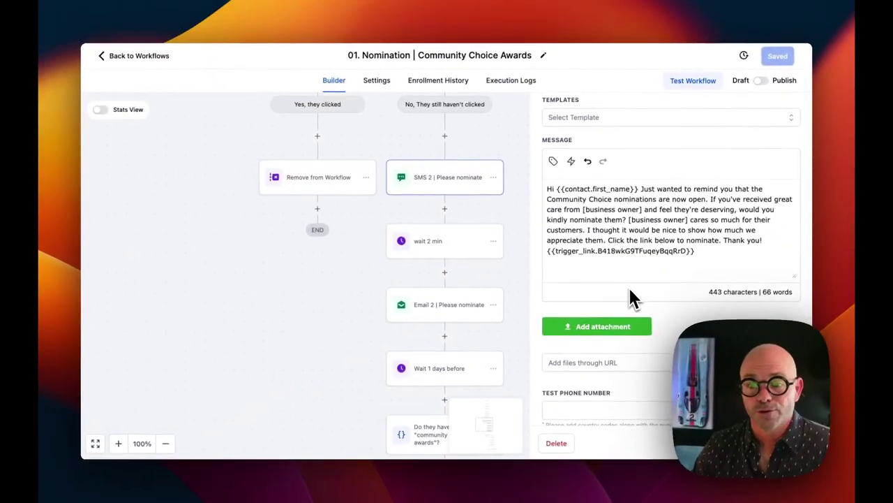
{"action": "left_click_drag", "start_coordinate": [641, 192], "coordinate": [673, 194]}
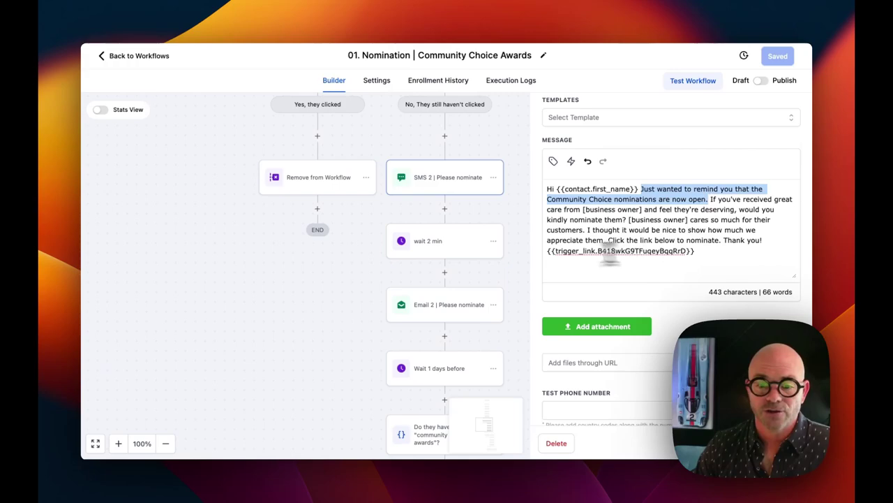
{"action": "scroll", "coordinate": [444, 240], "scroll_direction": "down", "scroll_amount": 5}
{"action": "left_click", "coordinate": [451, 158]}
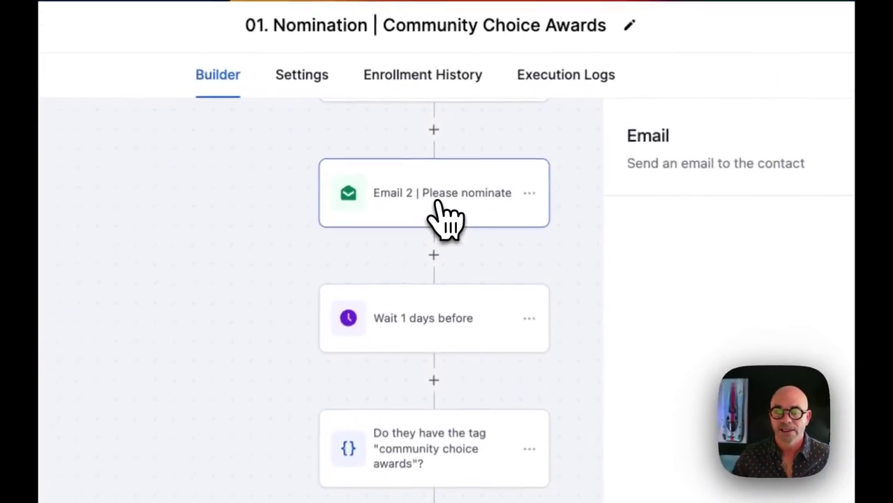
- Inspect the Wait 1 days step and the tag-check condition settings
{"action": "left_click", "coordinate": [457, 252]}
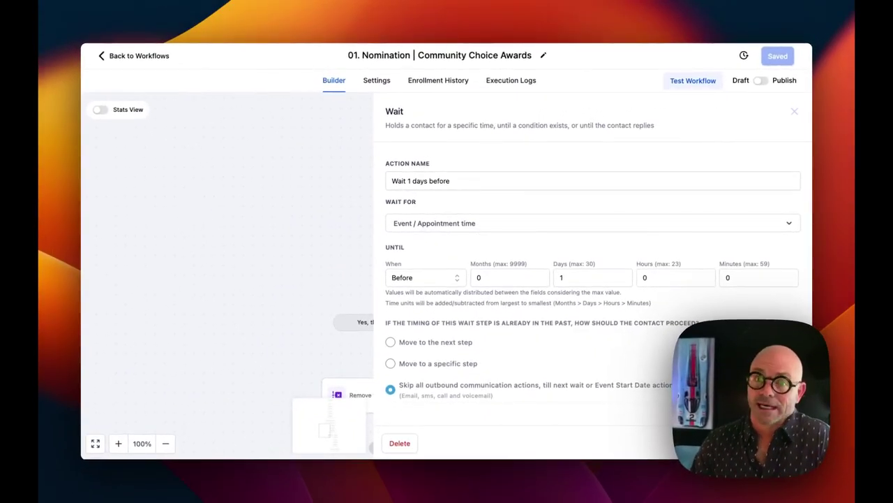
{"action": "left_click", "coordinate": [593, 339]}
{"action": "scroll", "coordinate": [586, 332], "scroll_direction": "down", "scroll_amount": 4}
{"action": "left_click", "coordinate": [455, 146]}
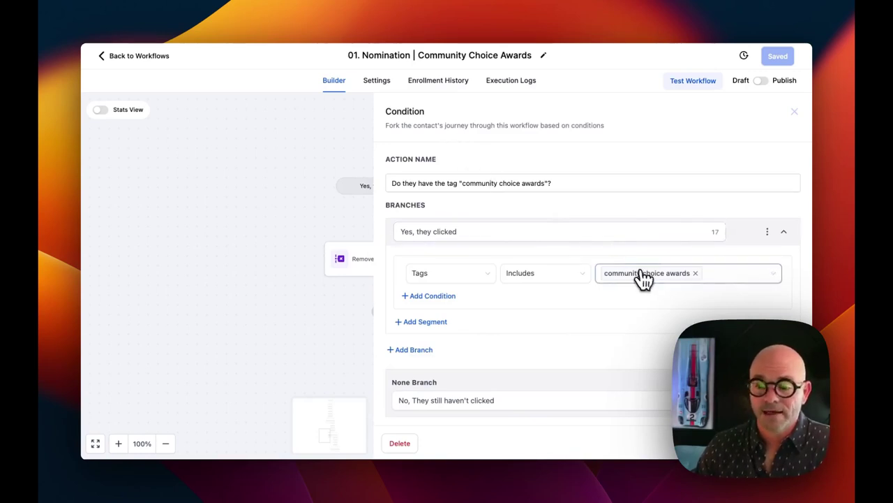
{"action": "key", "text": "Escape"}
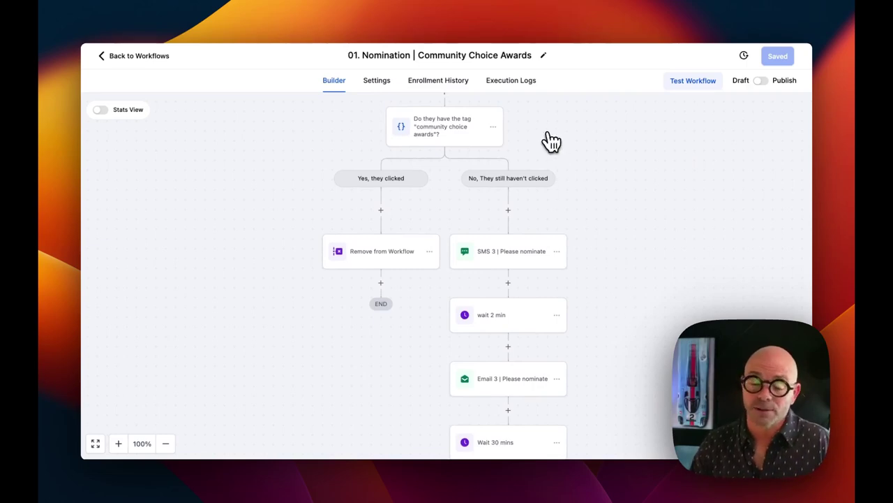
{"action": "scroll", "coordinate": [472, 269], "scroll_direction": "right", "scroll_amount": 3}
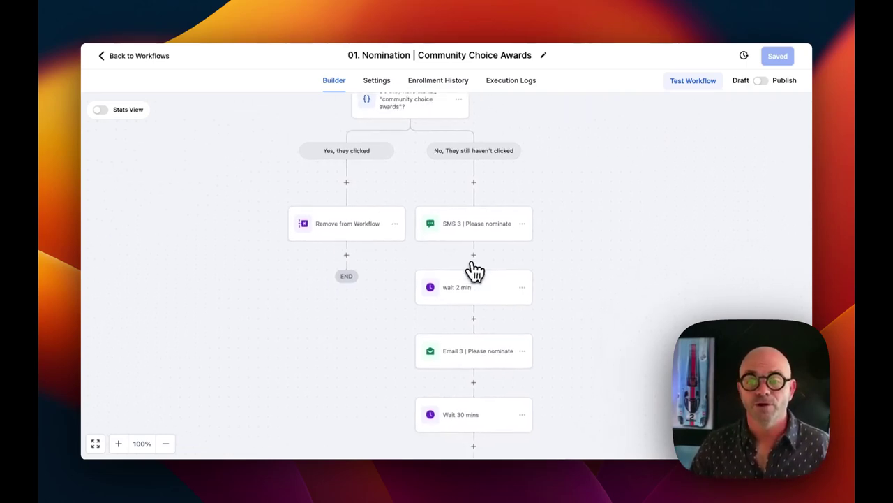
{"action": "scroll", "coordinate": [489, 207], "scroll_direction": "up", "scroll_amount": 1}
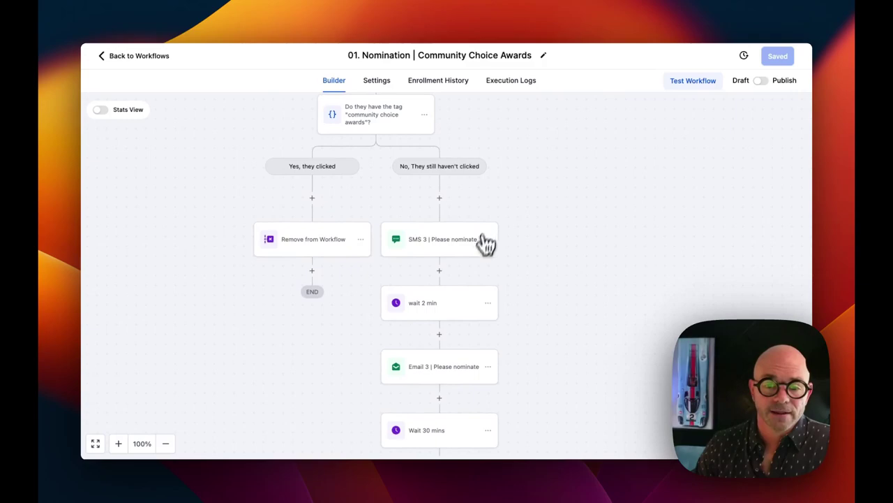
- Review the SMS 3 last-day reminder and Wait 30 mins step, then go back to Workflows
{"action": "left_click", "coordinate": [447, 255]}
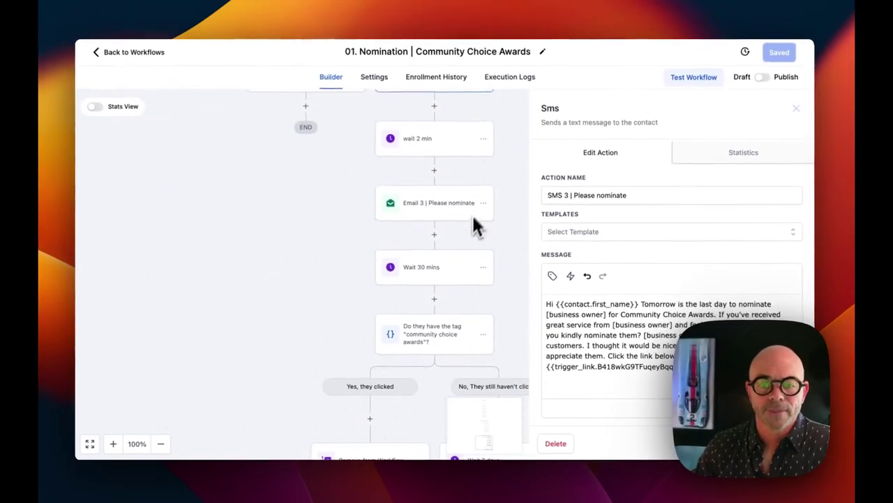
{"action": "scroll", "coordinate": [457, 256], "scroll_direction": "down", "scroll_amount": 3}
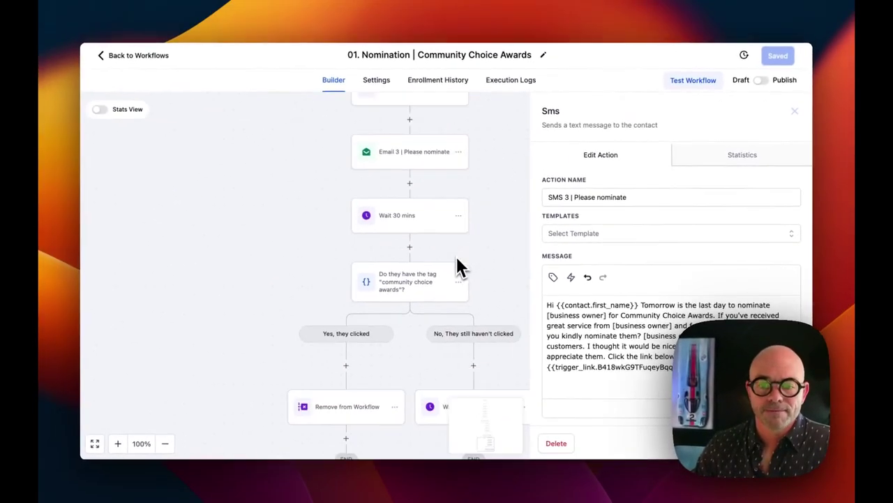
{"action": "left_click", "coordinate": [414, 223]}
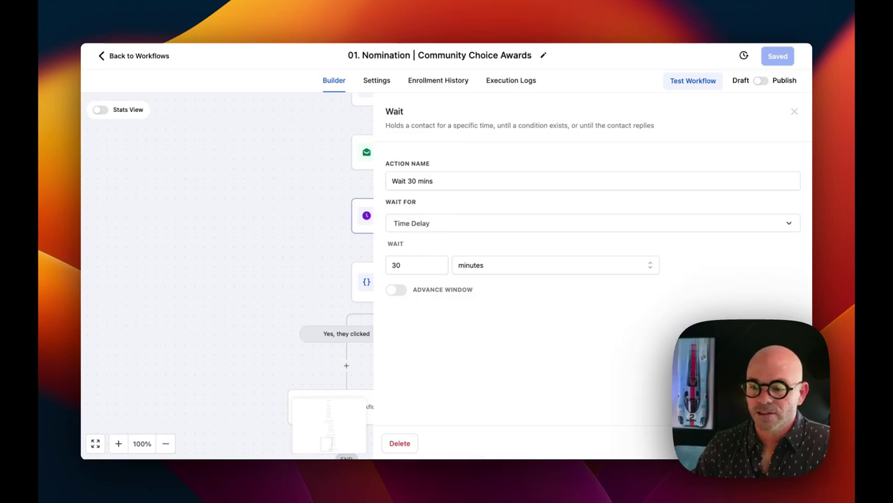
{"action": "key", "text": "Escape"}
{"action": "scroll", "coordinate": [426, 222], "scroll_direction": "down", "scroll_amount": 2}
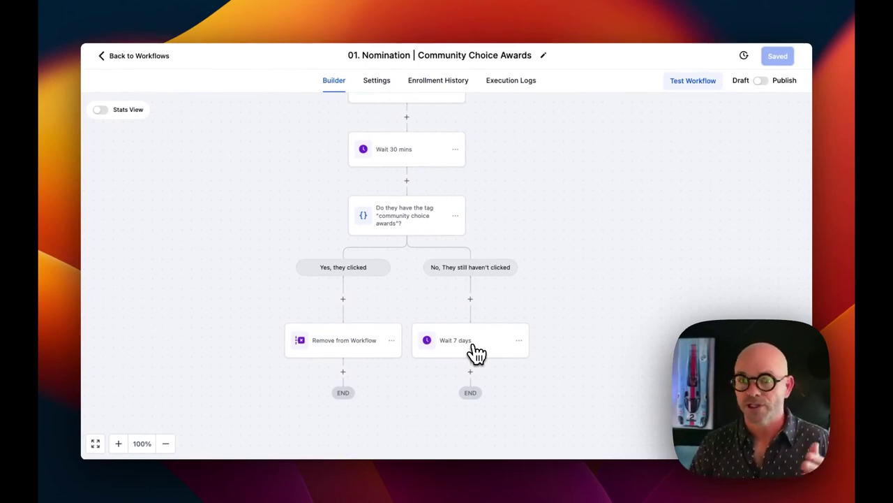
{"action": "left_click", "coordinate": [139, 56]}
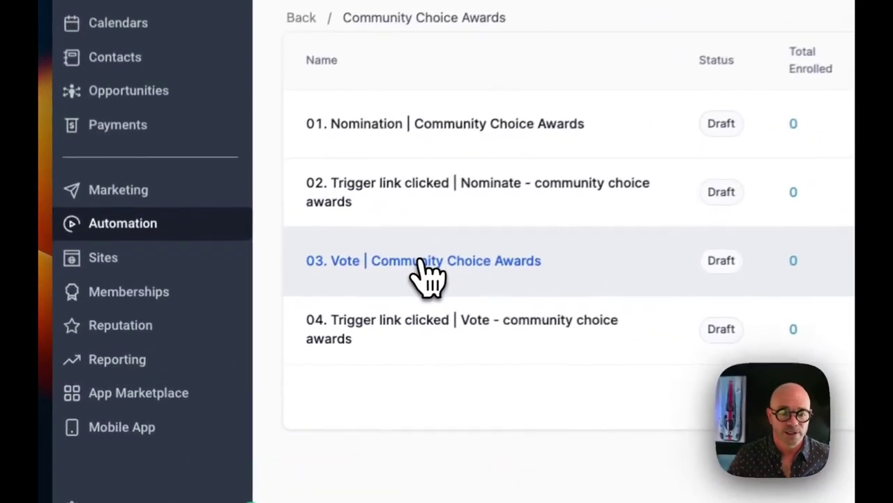
- Open '03. Vote | Community Choice Awards', view its May 21st 4pm start and SMS 1 | Please vote
{"action": "left_click", "coordinate": [275, 318]}
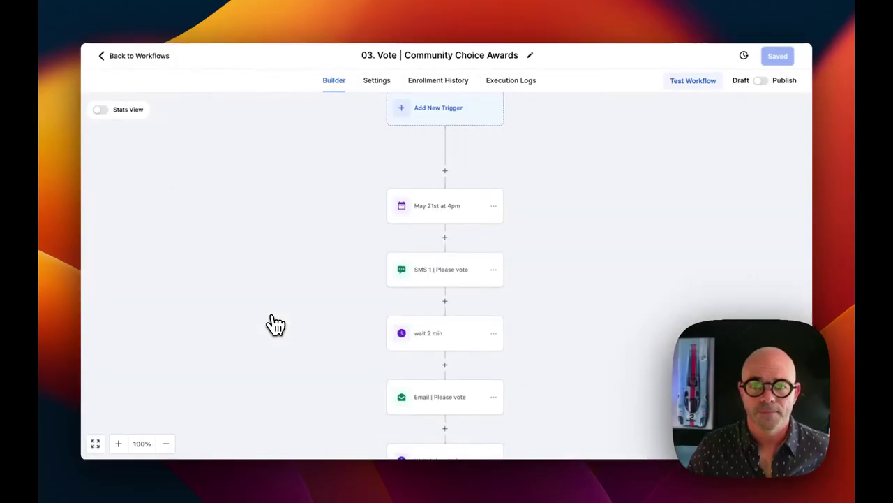
{"action": "left_click", "coordinate": [435, 218]}
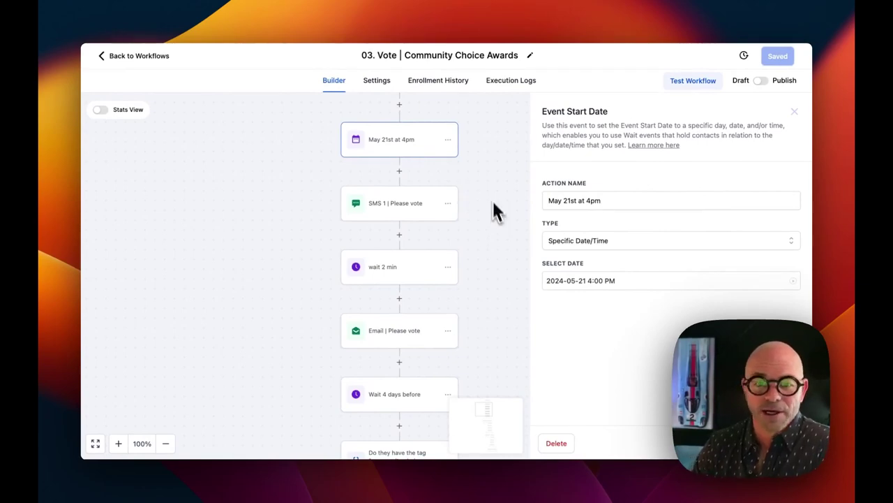
{"action": "left_click", "coordinate": [407, 218]}
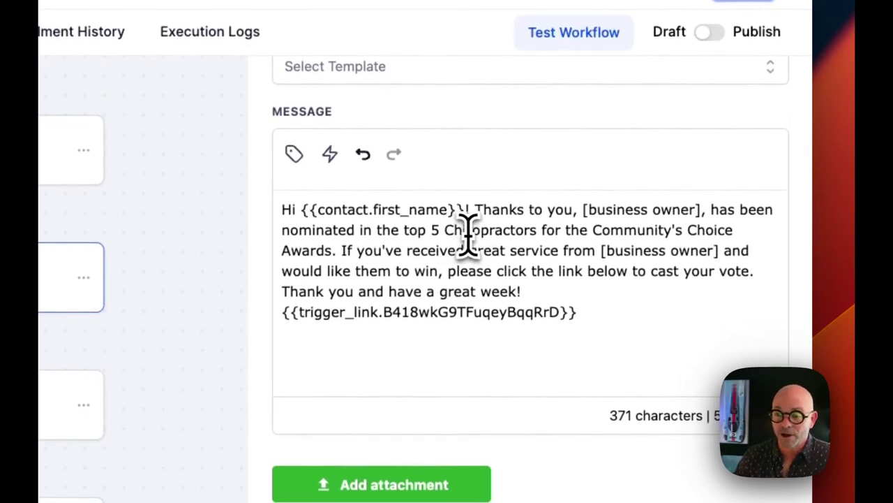
- Delete 'Chiropractors' from the SMS 1 vote message and check its closing trigger link
{"action": "double_click", "coordinate": [470, 230]}
{"action": "triple_click", "coordinate": [469, 230]}
{"action": "double_click", "coordinate": [469, 230]}
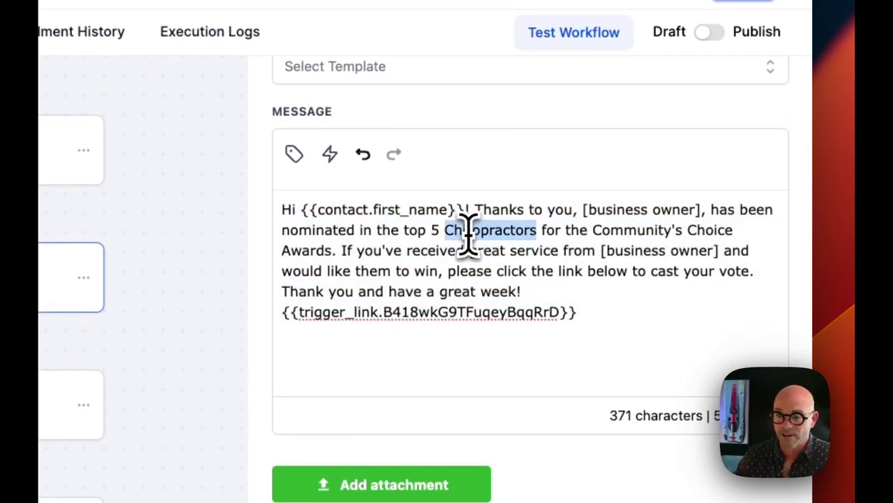
{"action": "key", "text": "BackSpace"}
{"action": "key", "text": "BackSpace"}
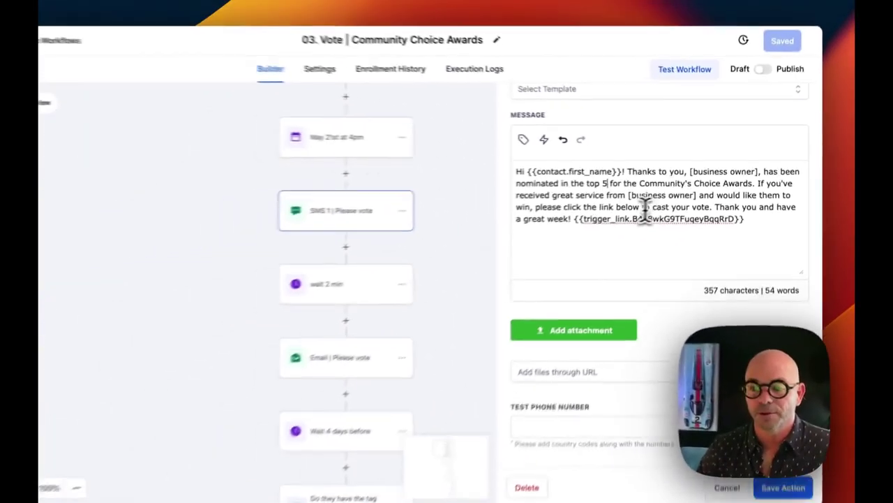
{"action": "left_click_drag", "start_coordinate": [746, 211], "coordinate": [626, 214]}
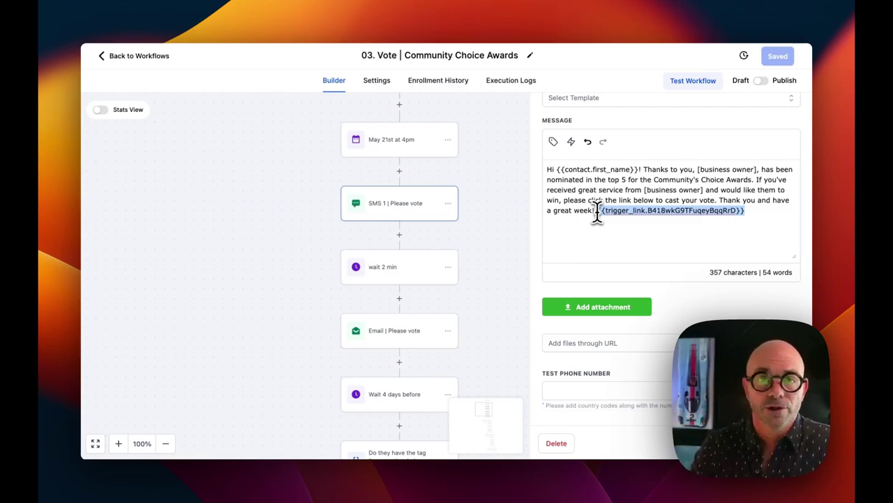
{"action": "key", "text": "Right"}
{"action": "scroll", "coordinate": [726, 243], "scroll_direction": "down", "scroll_amount": 1}
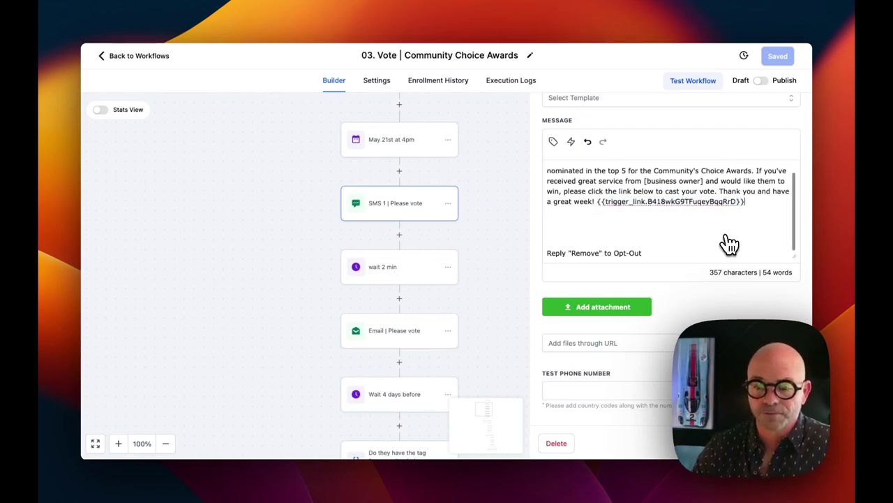
{"action": "scroll", "coordinate": [421, 309], "scroll_direction": "down", "scroll_amount": 3}
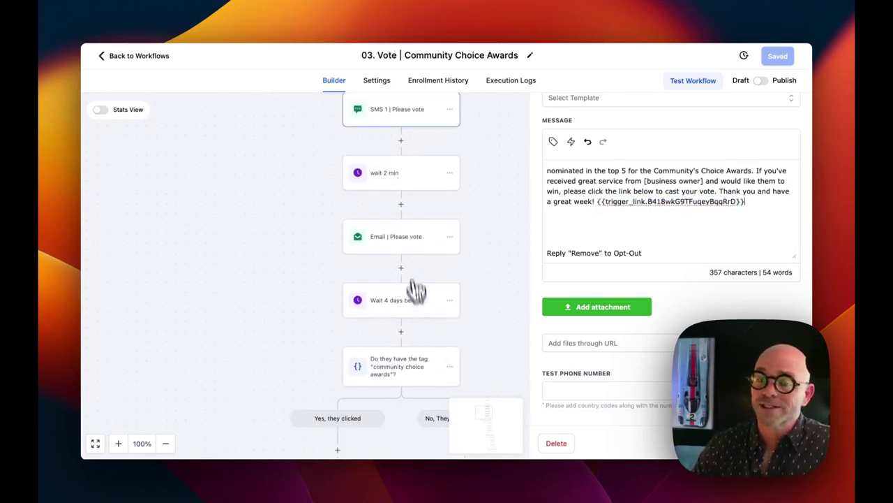
- Review the Email | Please vote step's content
{"action": "left_click", "coordinate": [404, 241]}
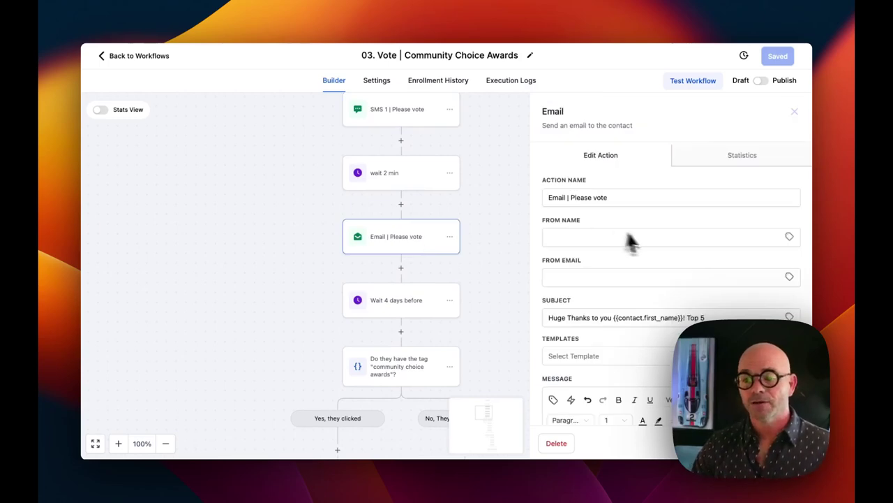
{"action": "scroll", "coordinate": [632, 241], "scroll_direction": "down", "scroll_amount": 5}
{"action": "scroll", "coordinate": [656, 261], "scroll_direction": "down", "scroll_amount": 1}
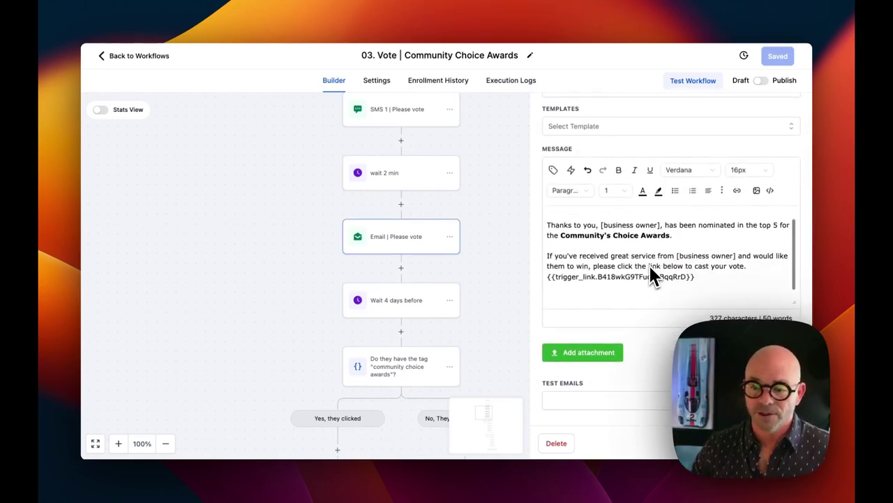
{"action": "scroll", "coordinate": [653, 275], "scroll_direction": "down", "scroll_amount": 1}
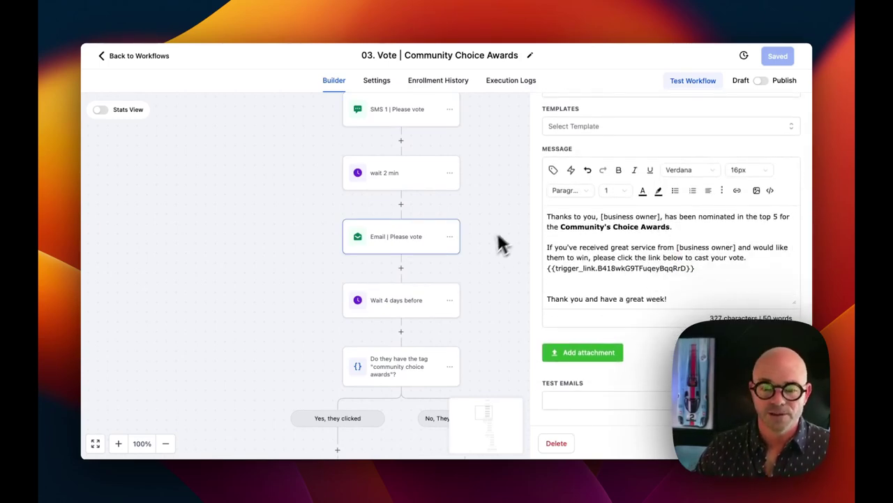
{"action": "scroll", "coordinate": [492, 251], "scroll_direction": "down", "scroll_amount": 4}
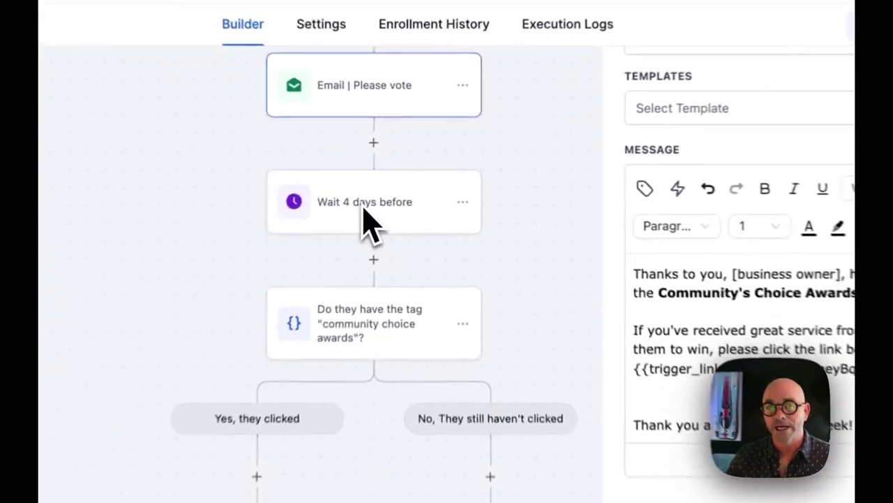
{"action": "scroll", "coordinate": [492, 235], "scroll_direction": "down", "scroll_amount": 2}
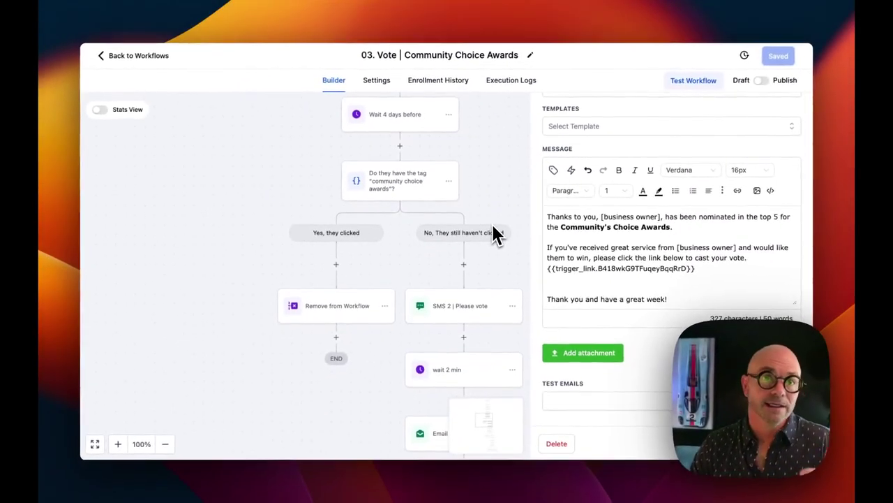
- Inspect the tag condition's 'Yes, they clicked' branch and the No branch's steps
{"action": "left_click", "coordinate": [405, 183]}
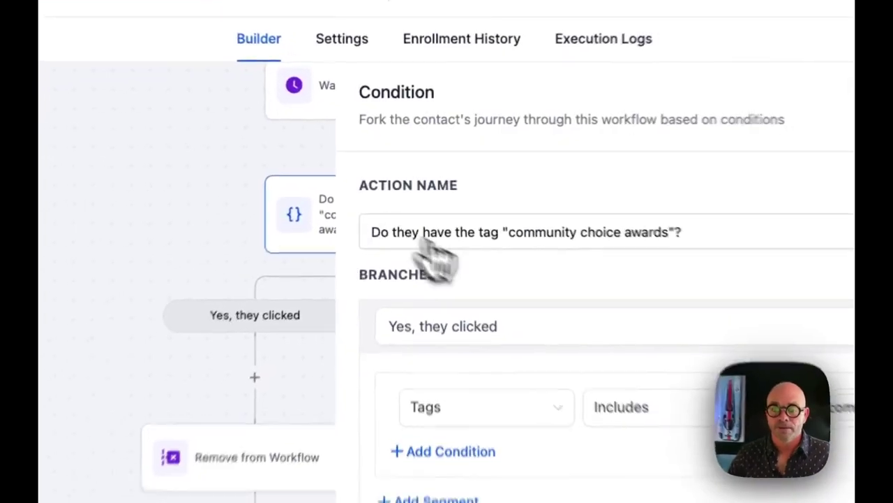
{"action": "left_click", "coordinate": [641, 319]}
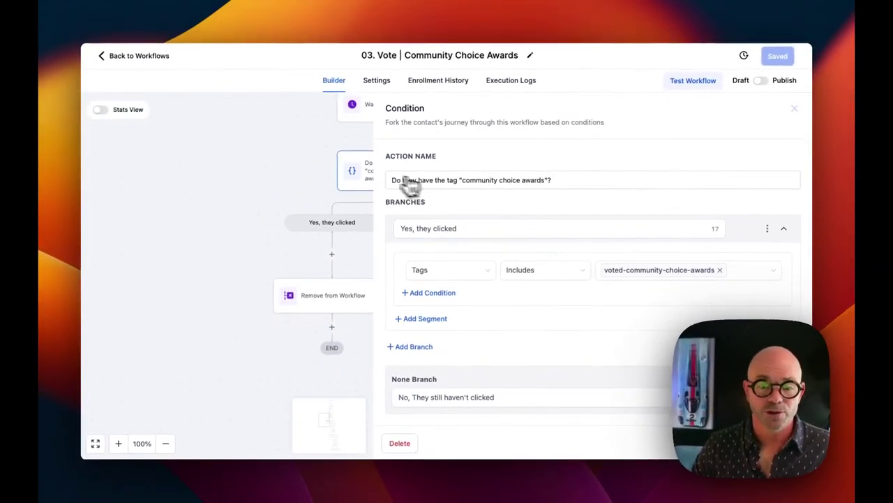
{"action": "left_click_drag", "start_coordinate": [358, 284], "coordinate": [316, 271]}
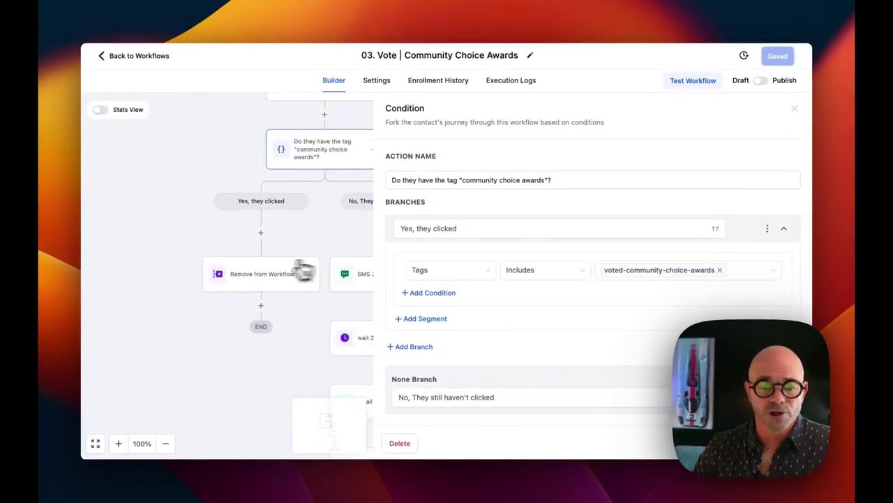
{"action": "key", "text": "Escape"}
{"action": "scroll", "coordinate": [612, 319], "scroll_direction": "down", "scroll_amount": 5}
{"action": "scroll", "coordinate": [584, 291], "scroll_direction": "up", "scroll_amount": 2}
- Review the SMS 2 reminder step, then go back to Workflows
{"action": "left_click", "coordinate": [405, 213]}
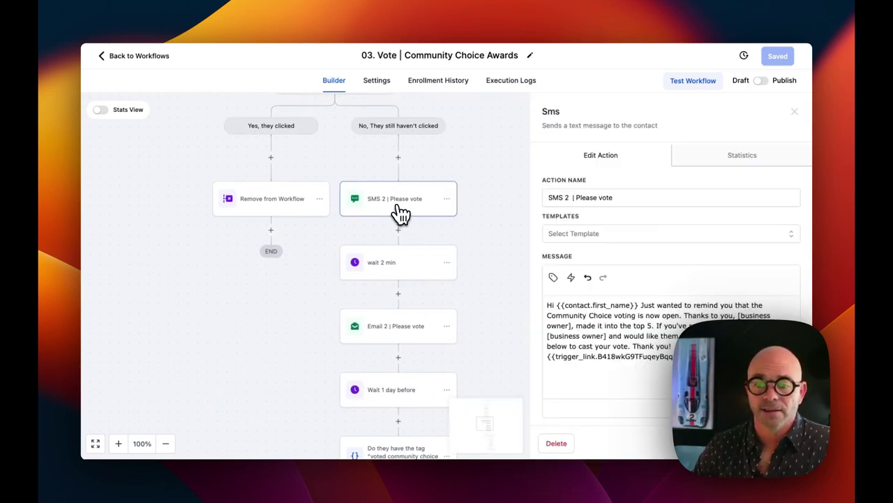
{"action": "scroll", "coordinate": [479, 303], "scroll_direction": "down", "scroll_amount": 3}
{"action": "scroll", "coordinate": [483, 286], "scroll_direction": "down", "scroll_amount": 3}
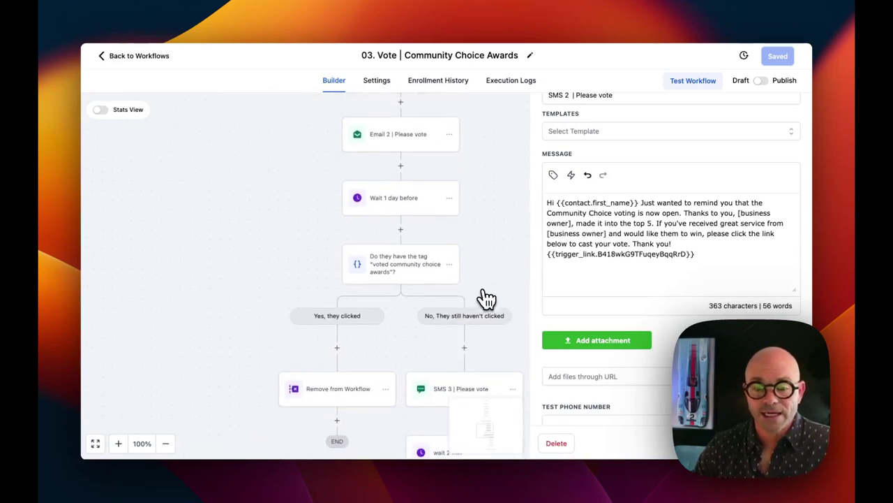
{"action": "key", "text": "Escape"}
{"action": "scroll", "coordinate": [485, 250], "scroll_direction": "down", "scroll_amount": 10}
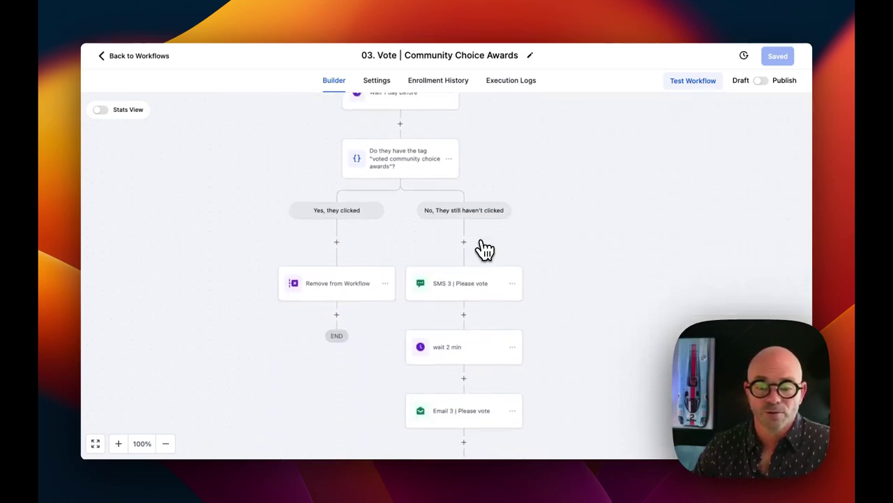
{"action": "scroll", "coordinate": [484, 249], "scroll_direction": "down", "scroll_amount": 3}
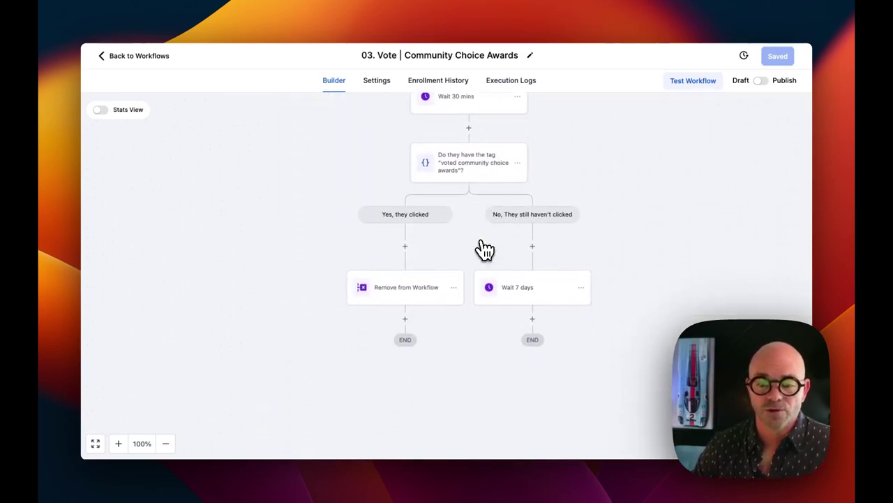
{"action": "scroll", "coordinate": [483, 251], "scroll_direction": "up", "scroll_amount": 5}
{"action": "left_click", "coordinate": [129, 57]}
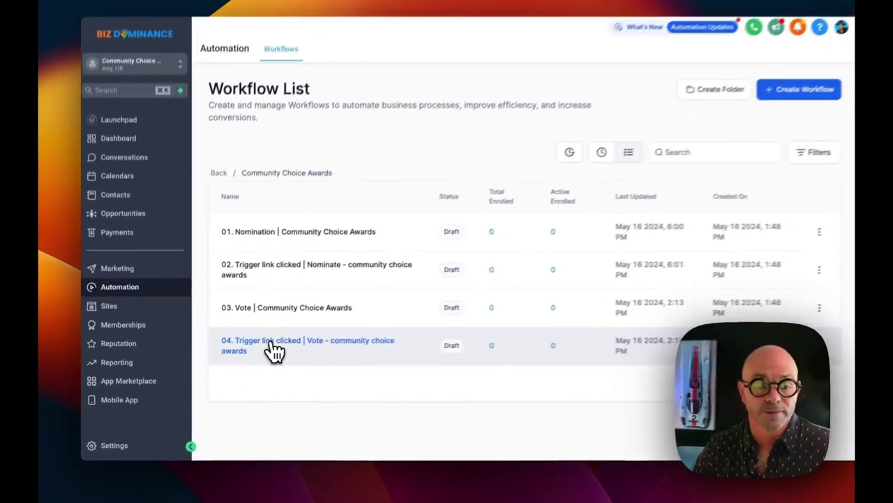
- Open workflow 04 and inspect its trigger, Remove from WF and voted-community-choice-awards Add Tag steps
{"action": "left_click", "coordinate": [436, 261]}
{"action": "scroll", "coordinate": [433, 181], "scroll_direction": "up", "scroll_amount": 1}
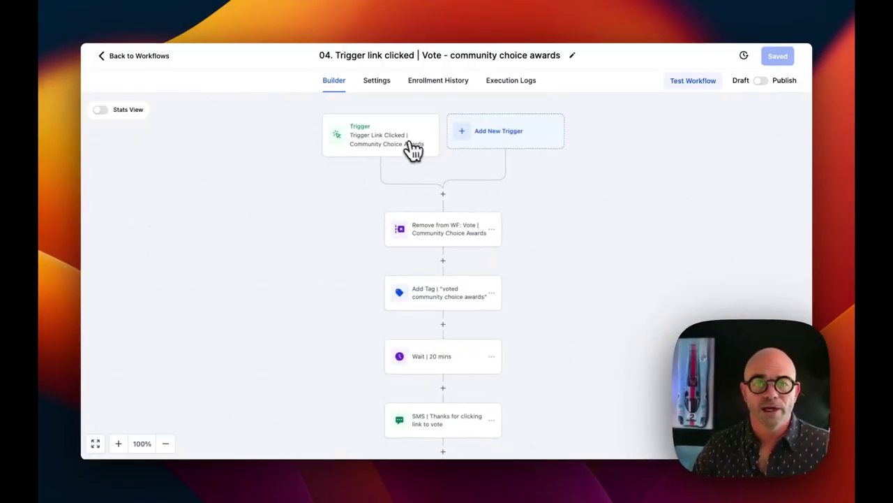
{"action": "left_click", "coordinate": [411, 149]}
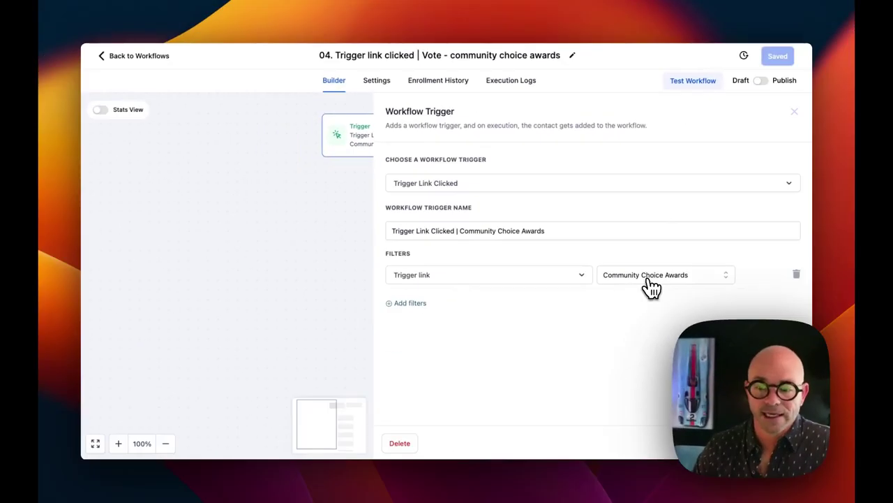
{"action": "key", "text": "Escape"}
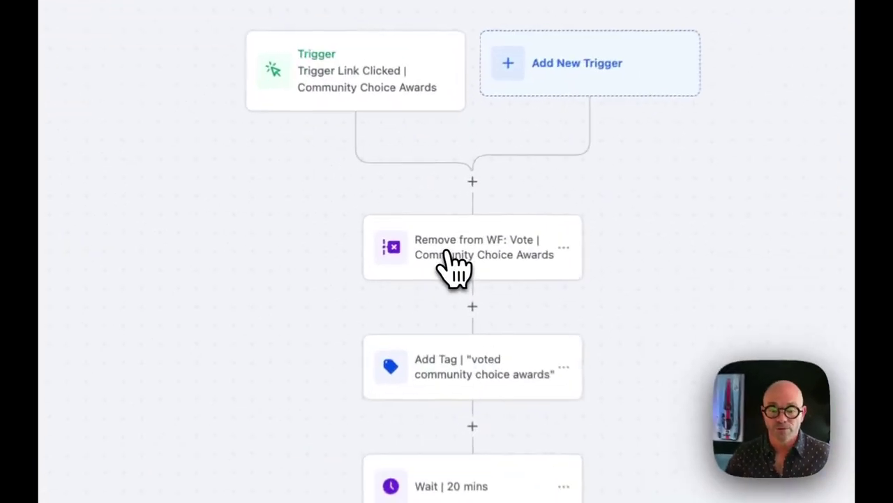
{"action": "left_click", "coordinate": [433, 237]}
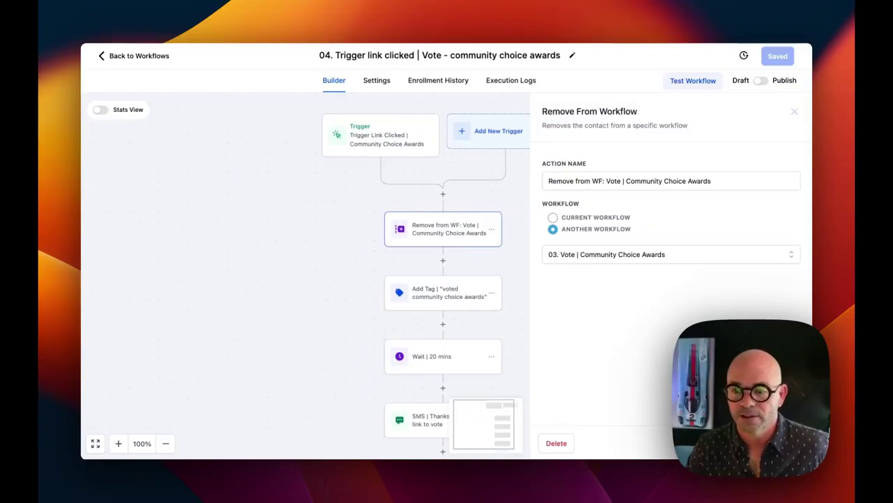
{"action": "scroll", "coordinate": [495, 229], "scroll_direction": "down", "scroll_amount": 3}
{"action": "left_click", "coordinate": [446, 233]}
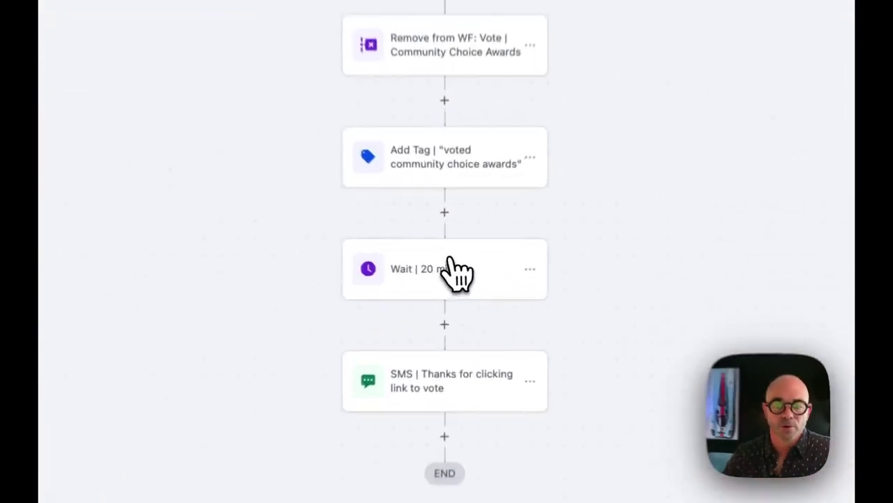
- Review the 20-minute wait and thank-you SMS steps, then save workflow 04
{"action": "left_click", "coordinate": [455, 272]}
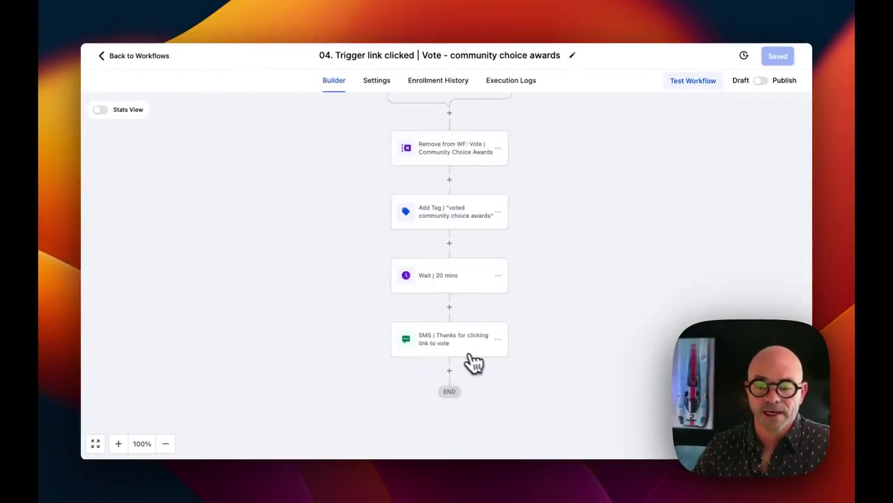
{"action": "left_click", "coordinate": [467, 360]}
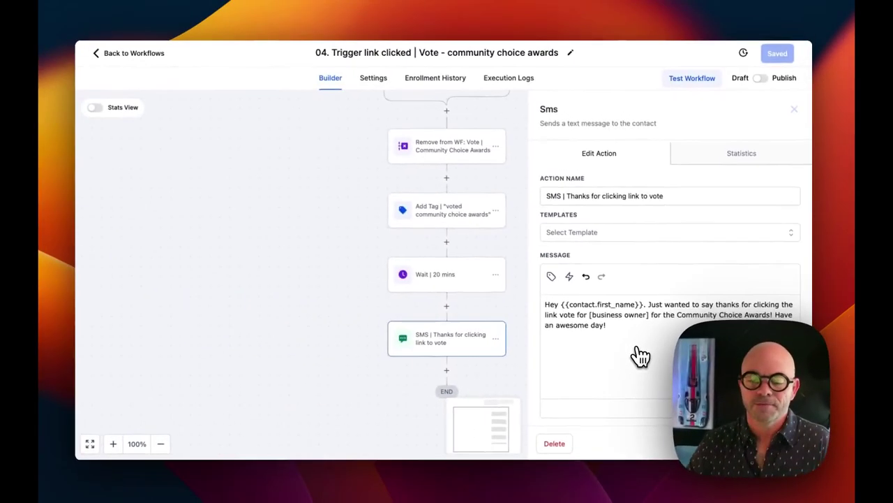
{"action": "left_click", "coordinate": [791, 108]}
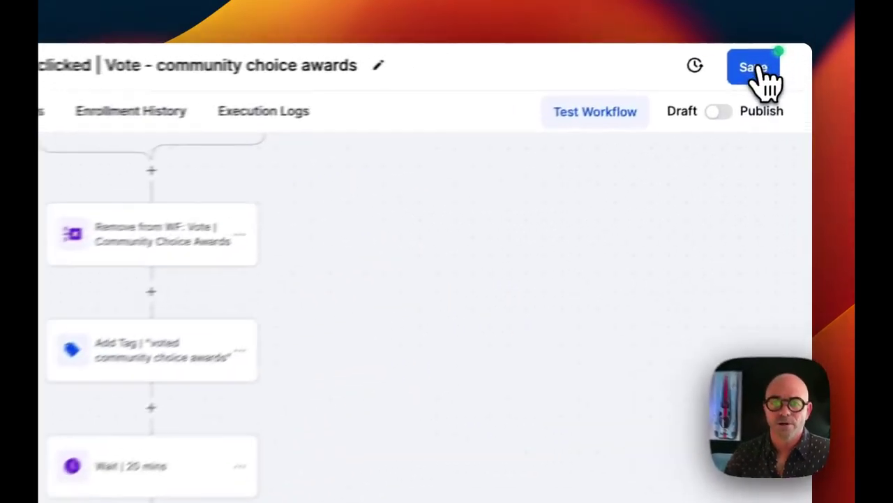
{"action": "left_click", "coordinate": [779, 56]}
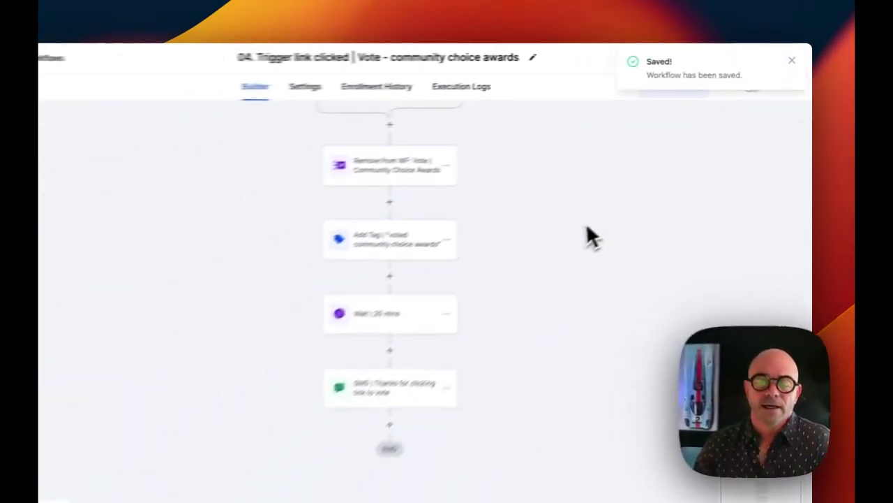